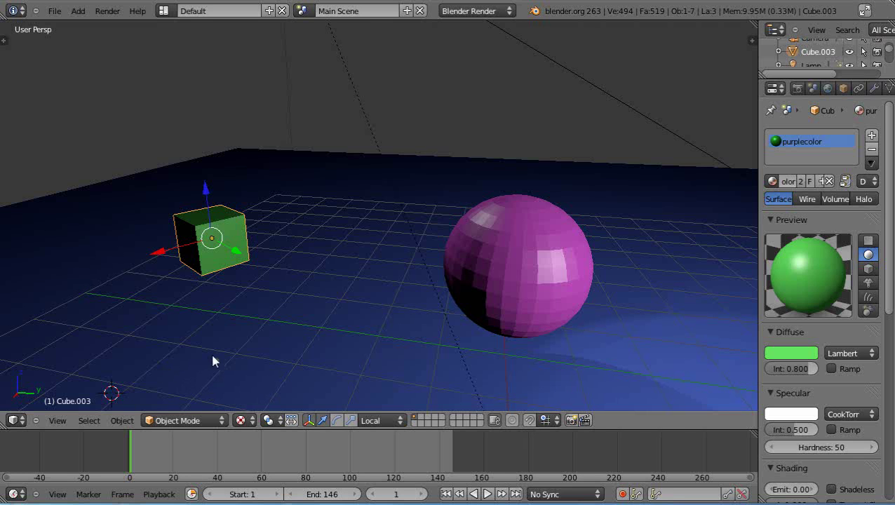
- Delete the green cube from the scene
scroll(280, 344, down, 2)
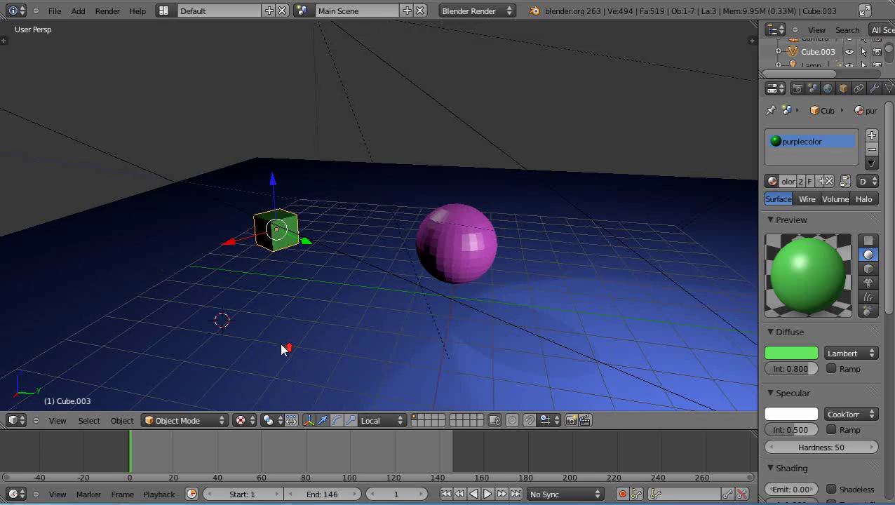
scroll(281, 349, up, 2)
scroll(282, 346, down, 2)
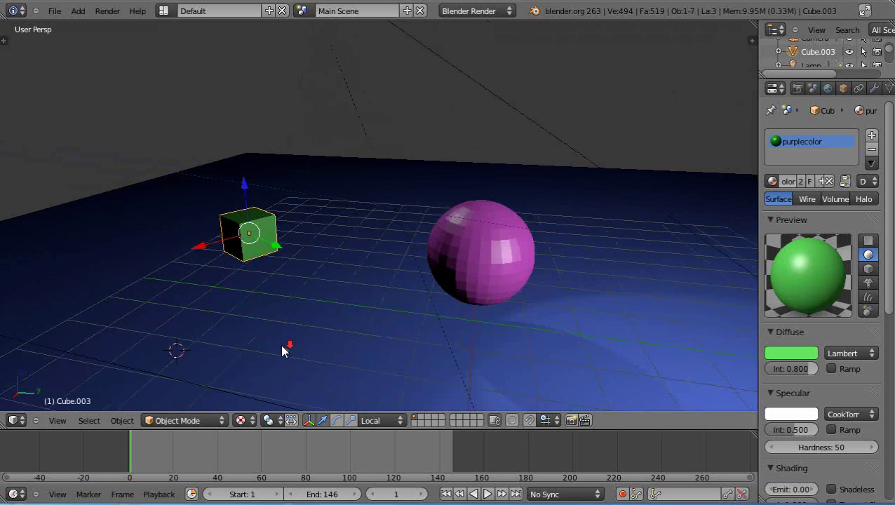
scroll(282, 346, up, 2)
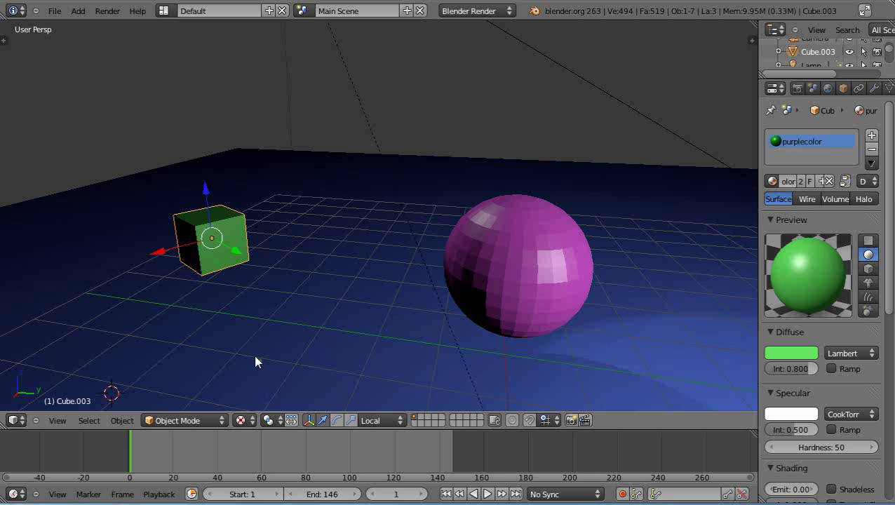
scroll(243, 356, down, 2)
scroll(243, 356, up, 2)
scroll(453, 330, down, 2)
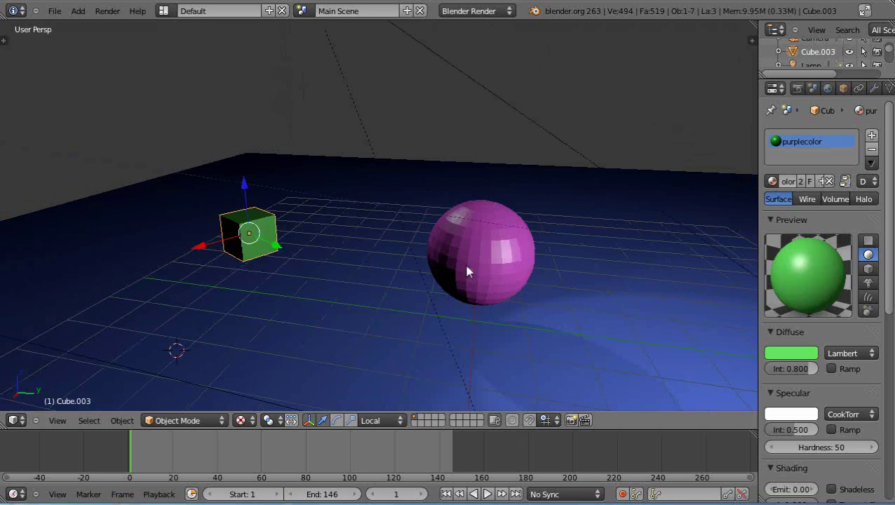
right_click(259, 228)
right_click(259, 228)
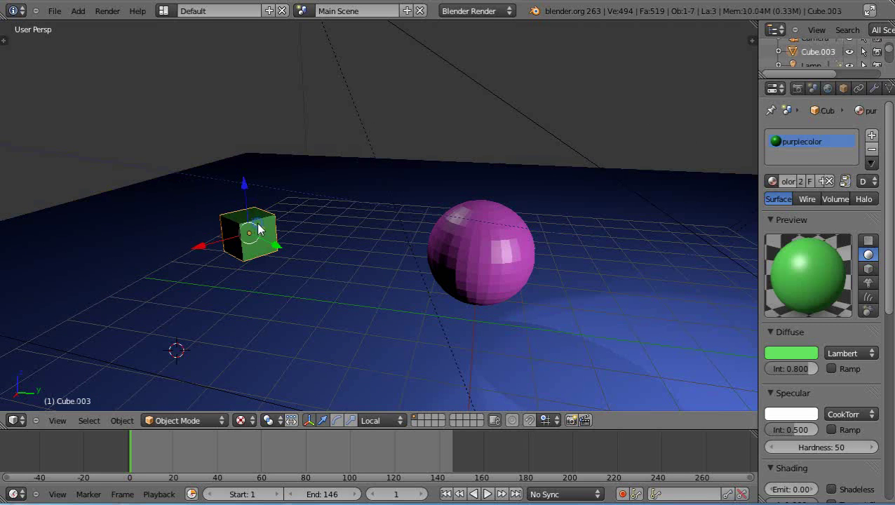
key(x)
click(258, 225)
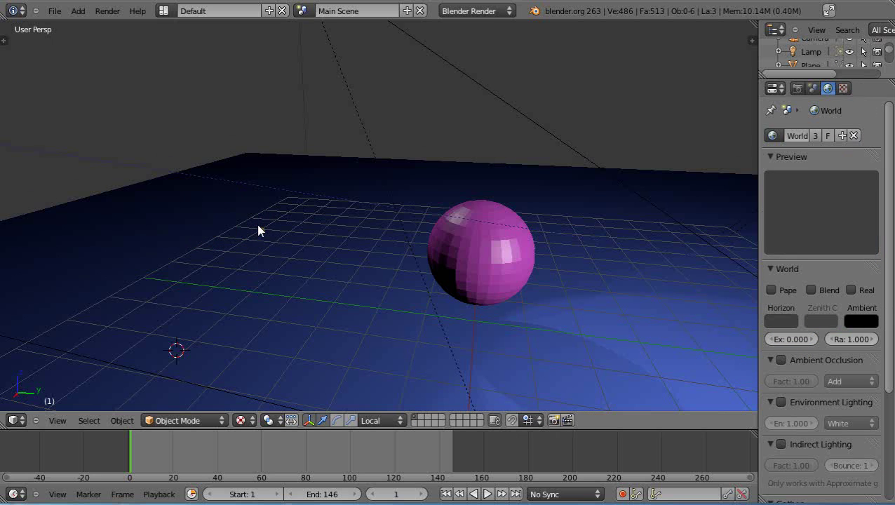
- Add a new plane, place it at the left and rotate it upright around X
key(shift+a)
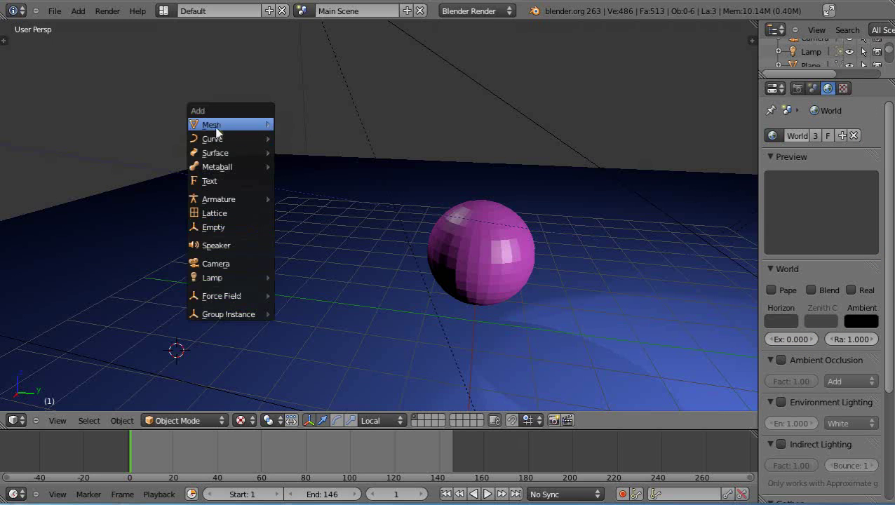
mouse_move(262, 127)
click(296, 125)
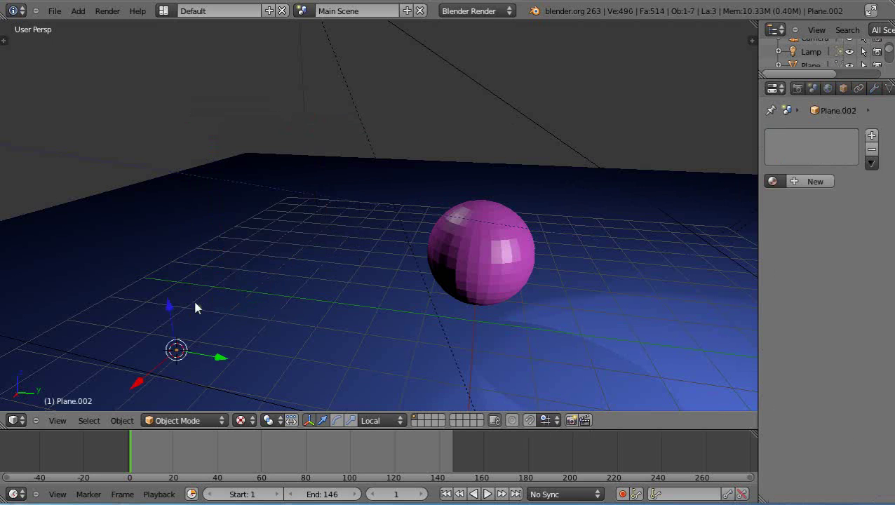
key(g)
click(180, 224)
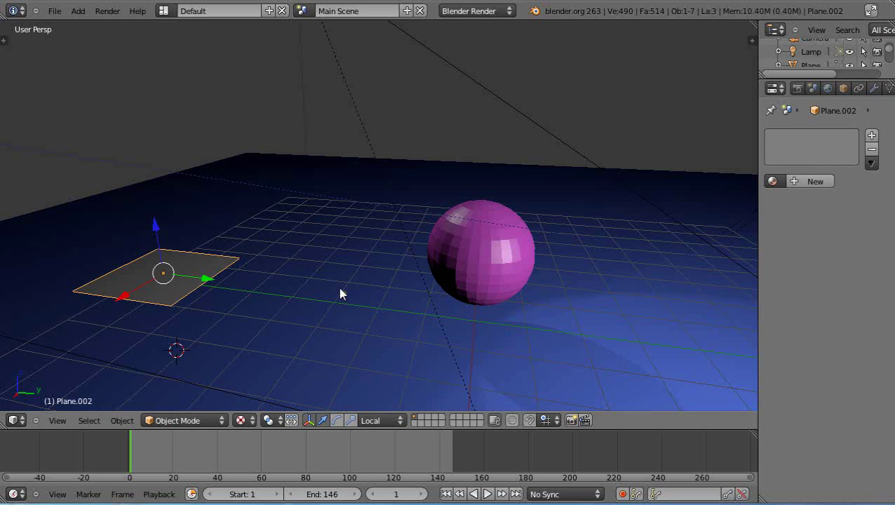
key(r)
key(x)
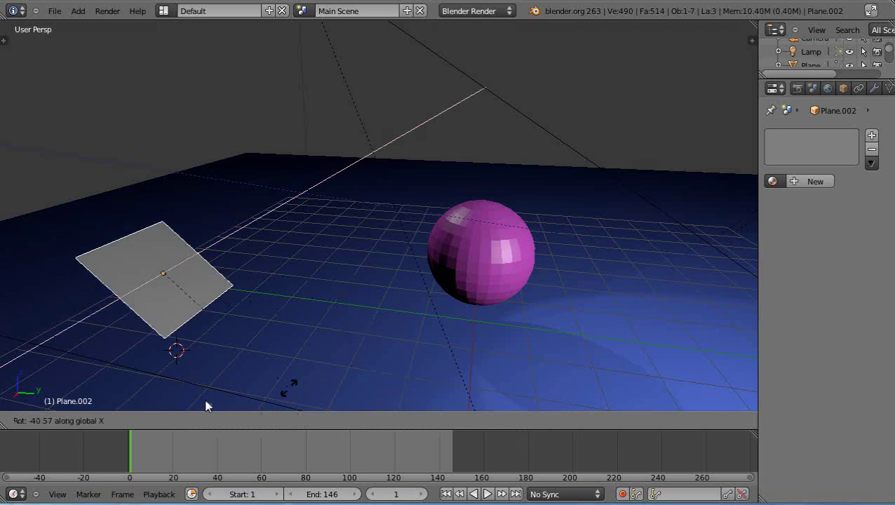
click(162, 366)
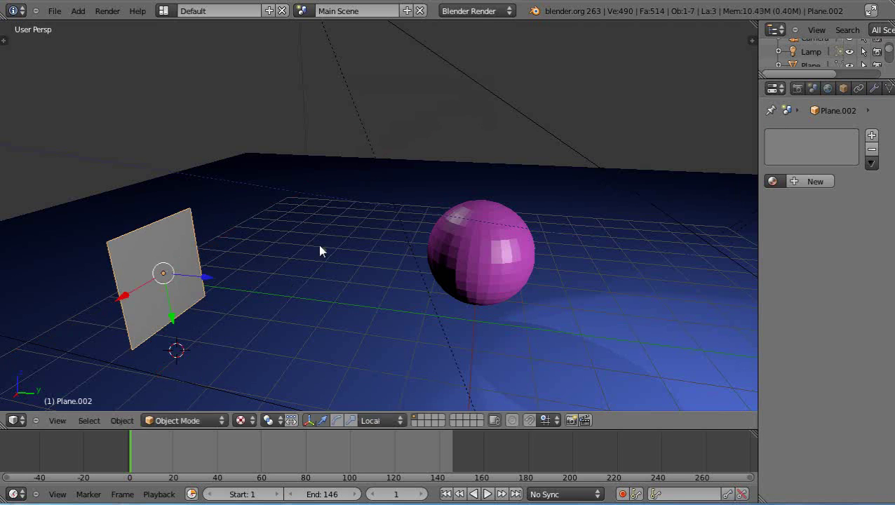
- Shrink the plane, move it farther back, and assign the yellow Material.007
key(s)
click(219, 278)
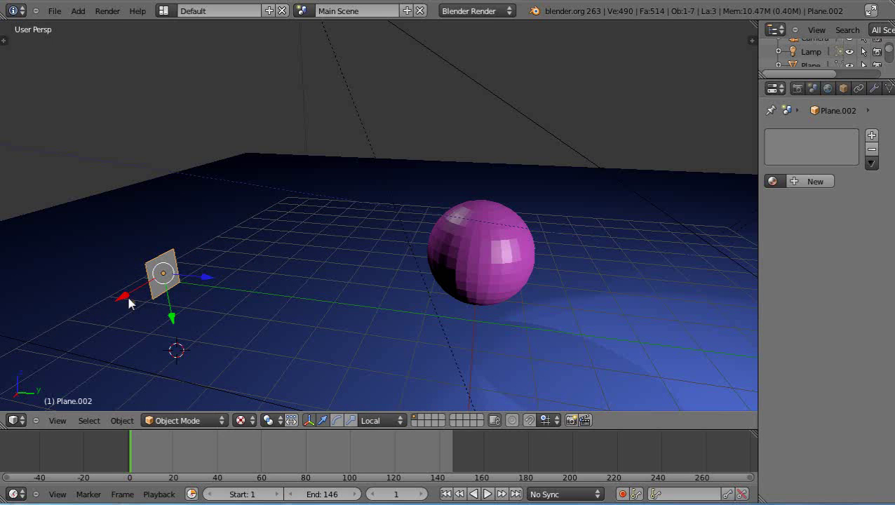
key(g)
click(268, 225)
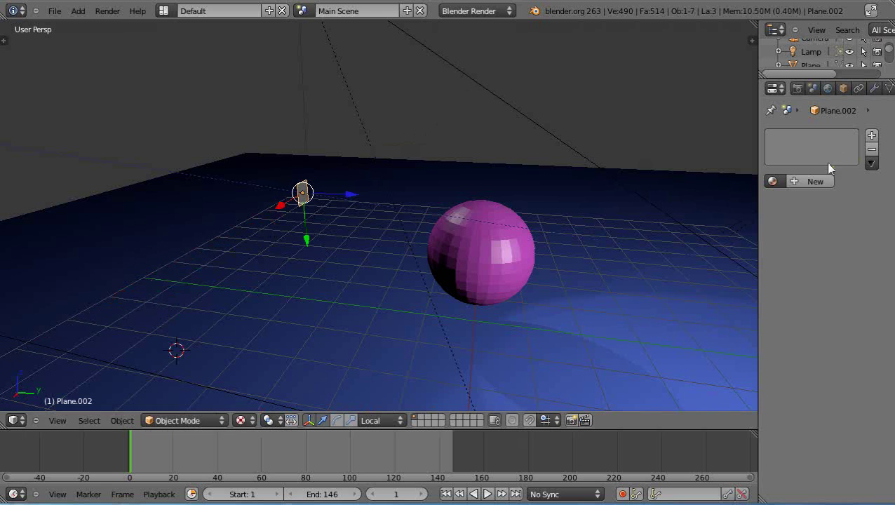
click(772, 182)
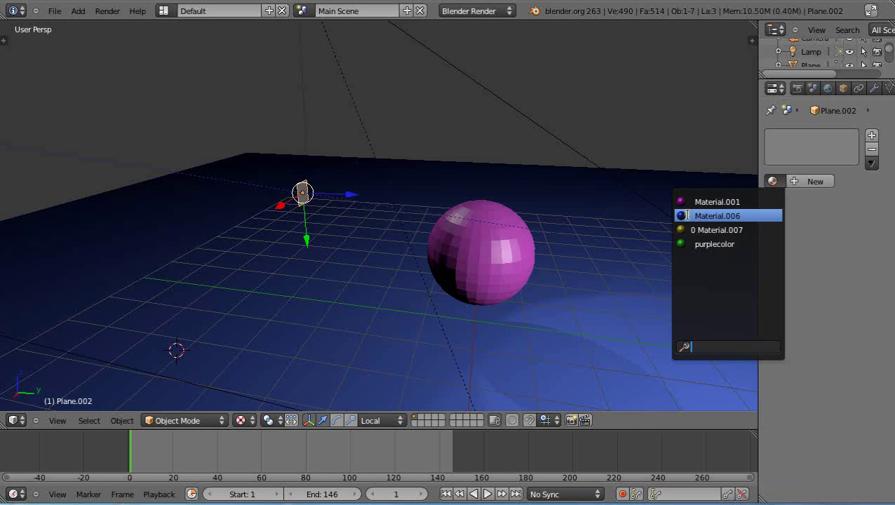
click(683, 226)
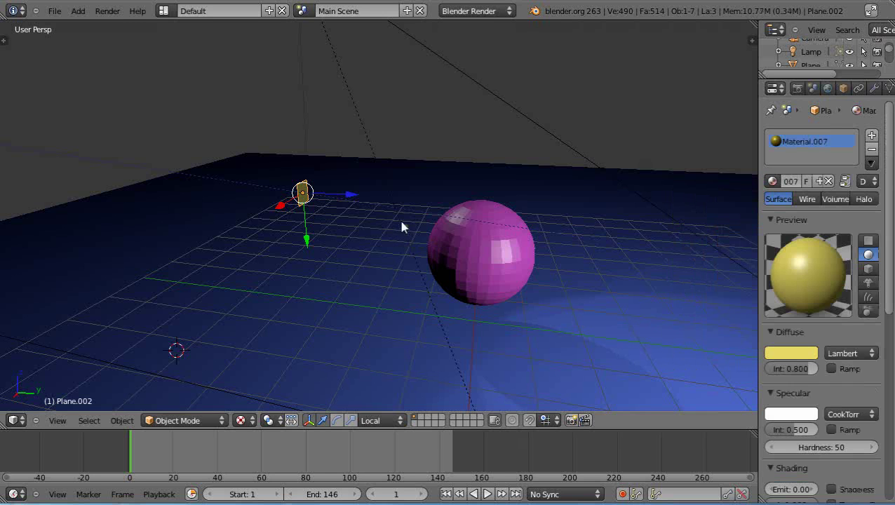
- Select the pink sphere, enter Edit Mode and add a new vertex group
click(361, 215)
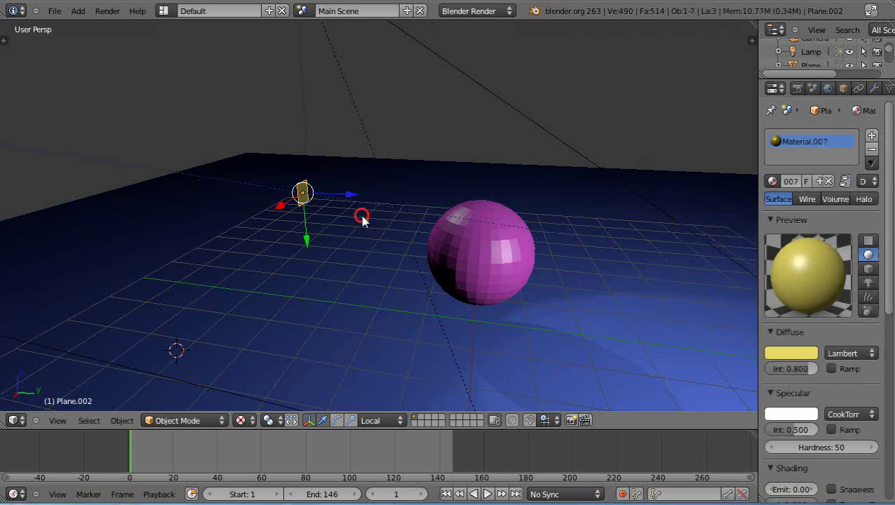
right_click(467, 243)
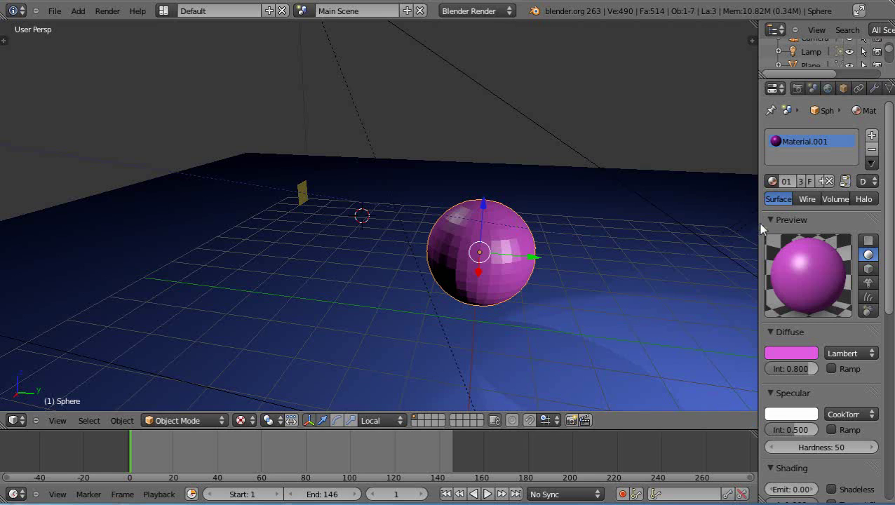
drag(759, 223, 694, 223)
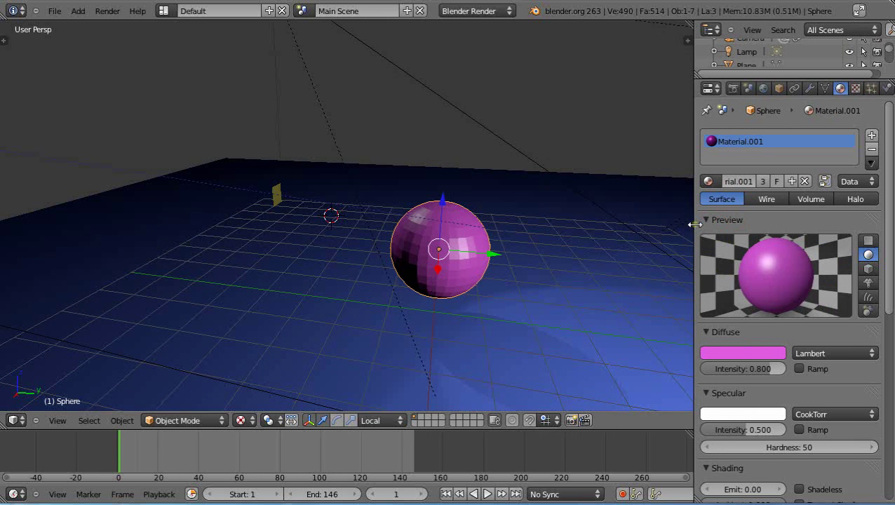
click(824, 89)
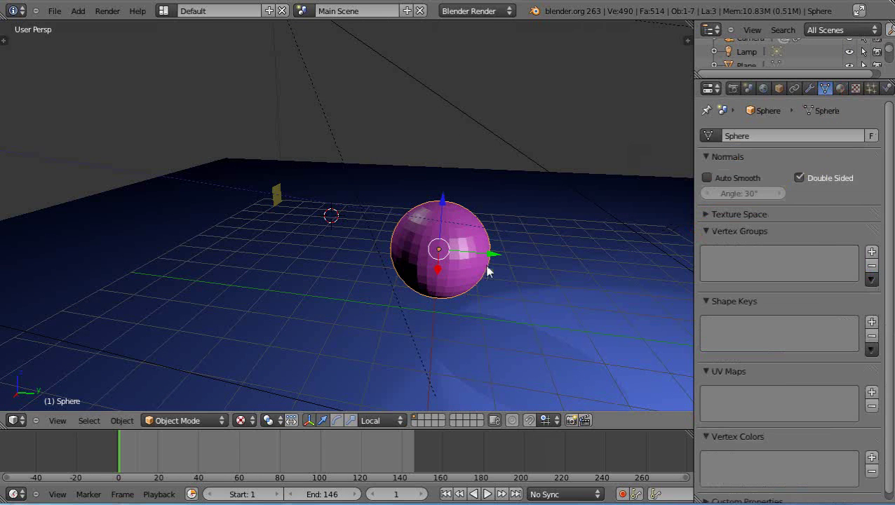
key(Tab)
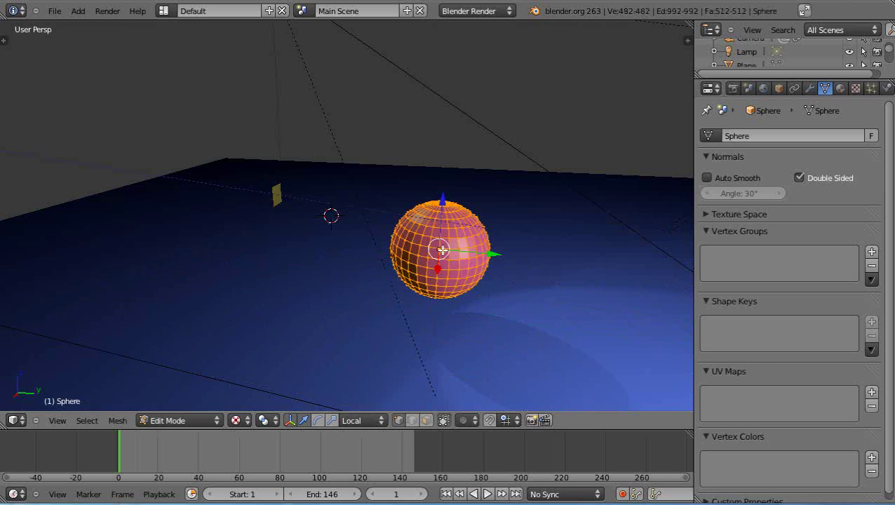
click(871, 251)
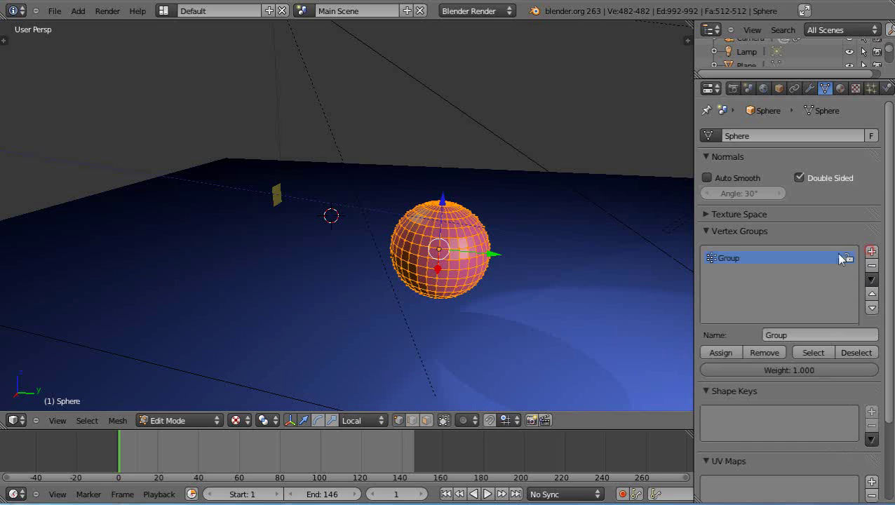
- Name the group FirstGroup and assign all vertices at weight 0.1, then exit Edit Mode
click(766, 334)
text(First)
key(Return)
click(799, 370)
text(0.1)
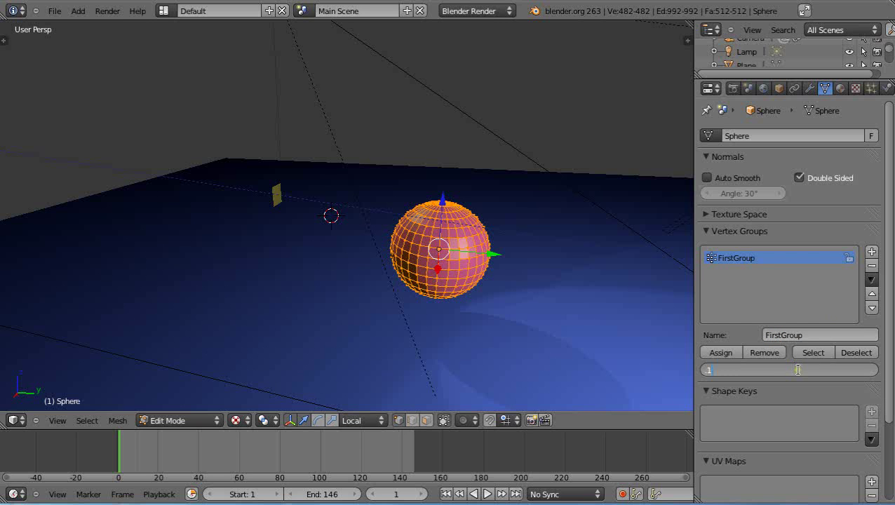
key(Return)
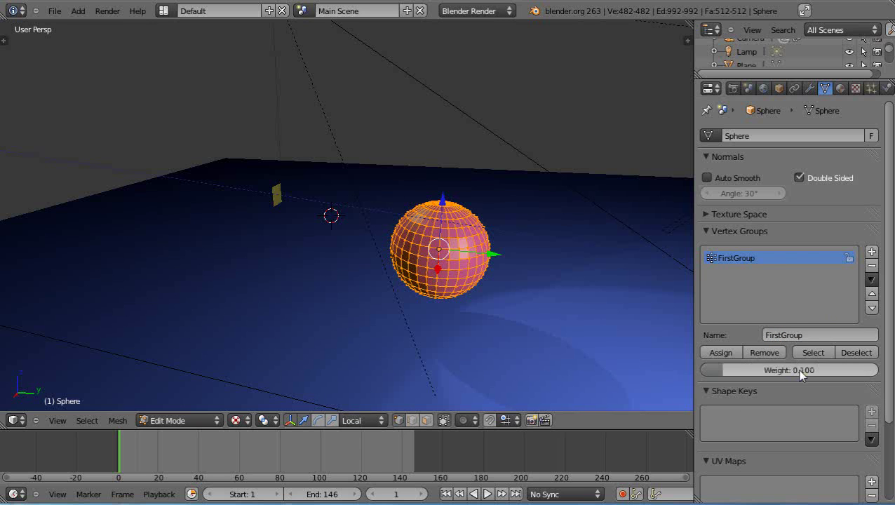
click(723, 352)
middle_drag(524, 280, 524, 279)
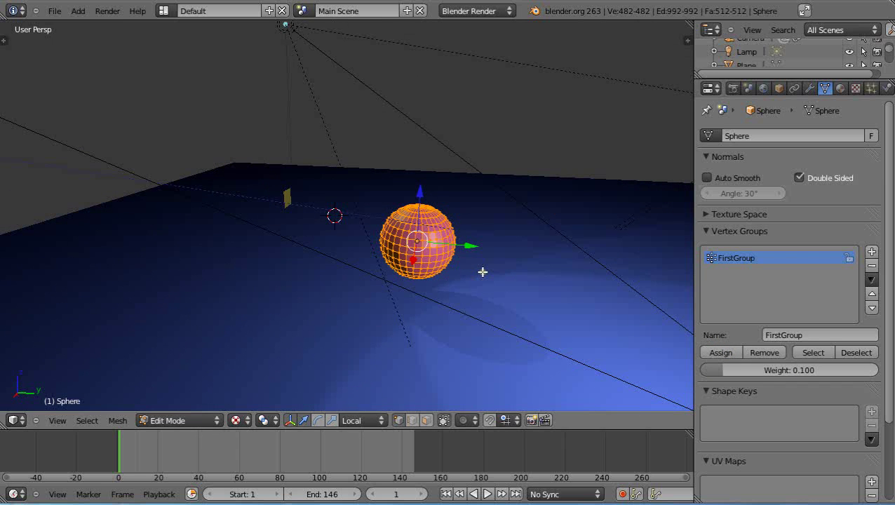
key(Tab)
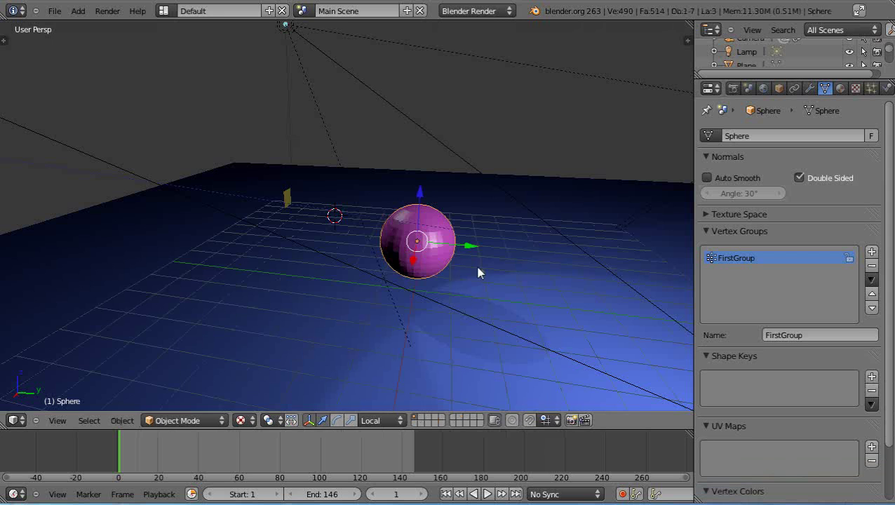
- Scale the sphere down to a much smaller size
key(s)
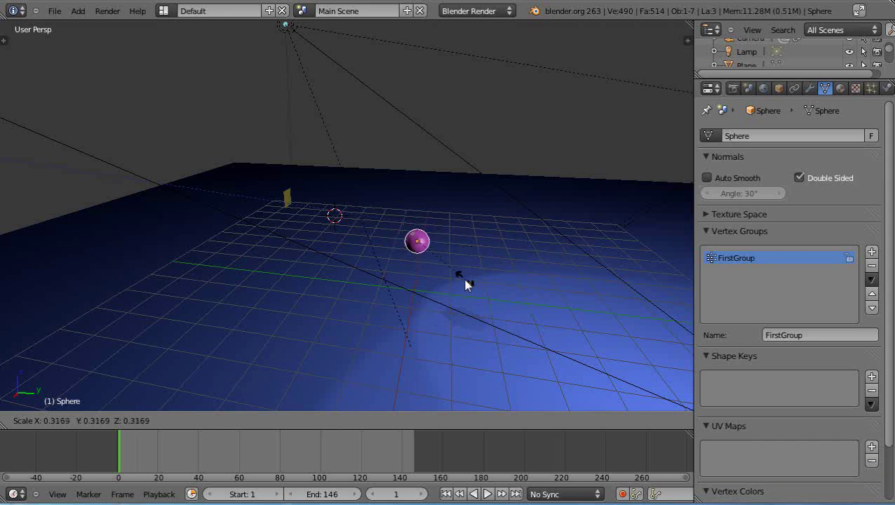
click(466, 282)
middle_drag(531, 298, 415, 304)
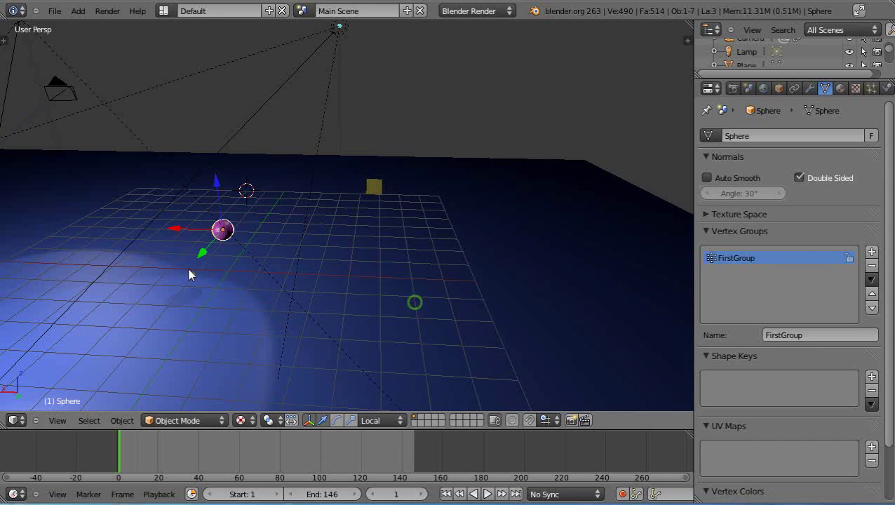
- Move the sphere about 4.65 units along X and lower it onto the grid
right_click(172, 225)
key(g)
key(x)
key(x)
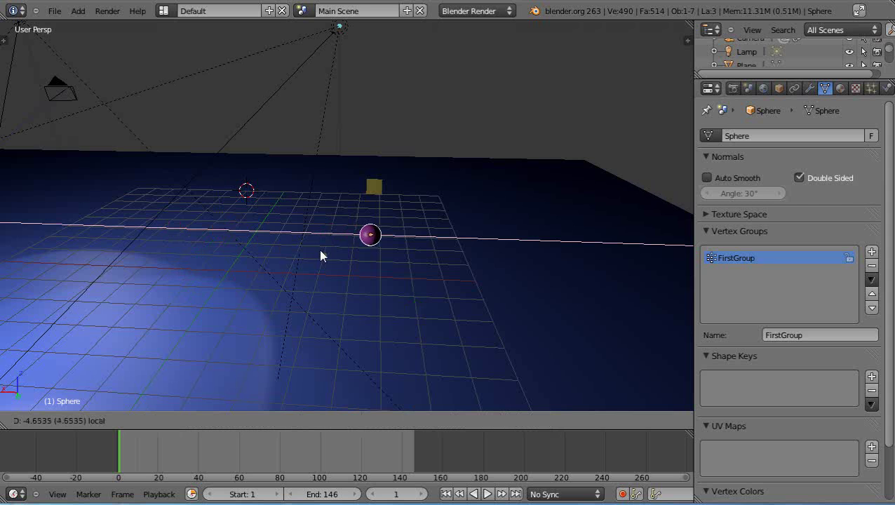
click(322, 251)
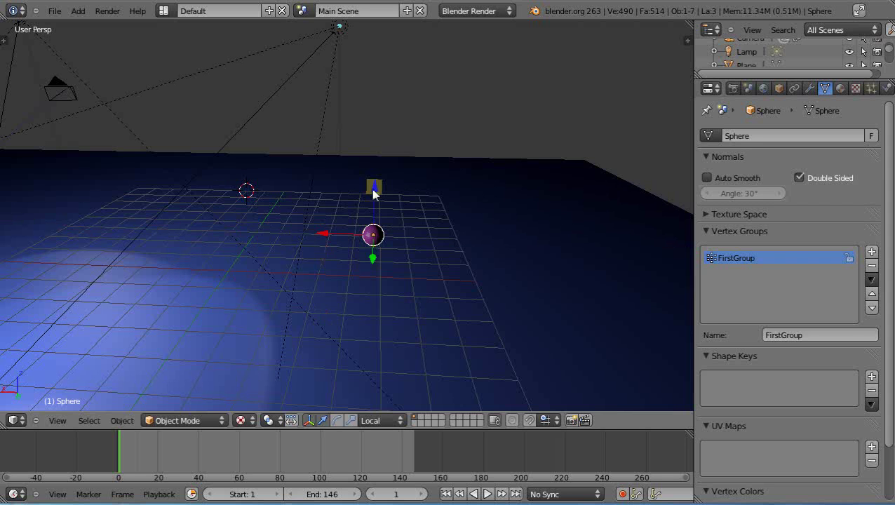
middle_drag(235, 265, 423, 162)
drag(420, 144, 421, 162)
key(KP_4)
key(KP_4)
key(KP_4)
key(KP_4)
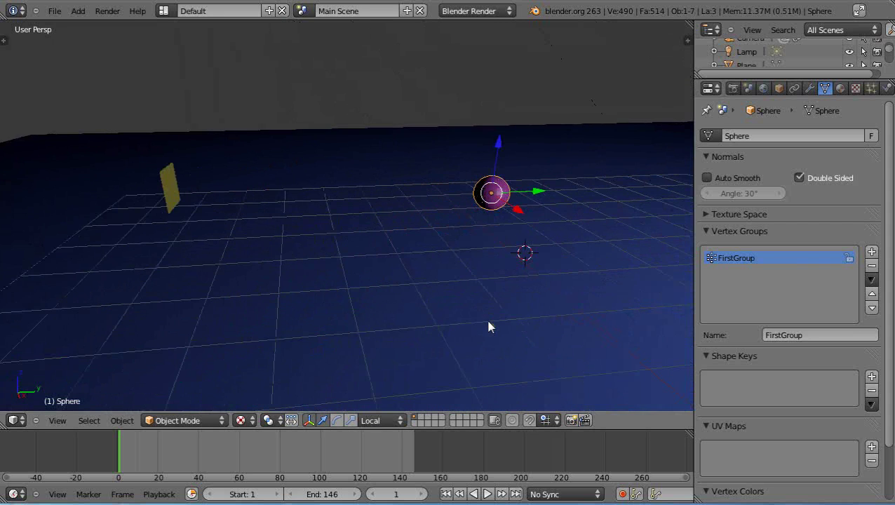
key(KP_8)
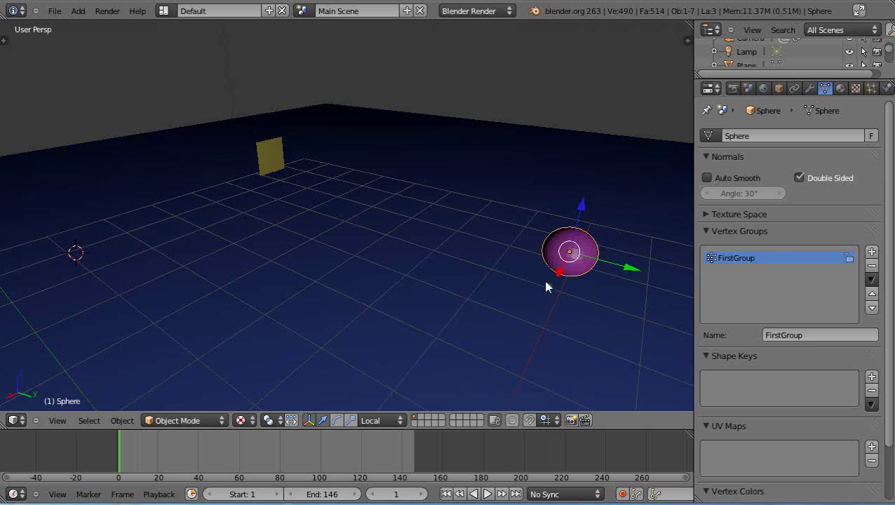
- Make the small yellow plane a Wind force field with strength 10.656
right_click(268, 160)
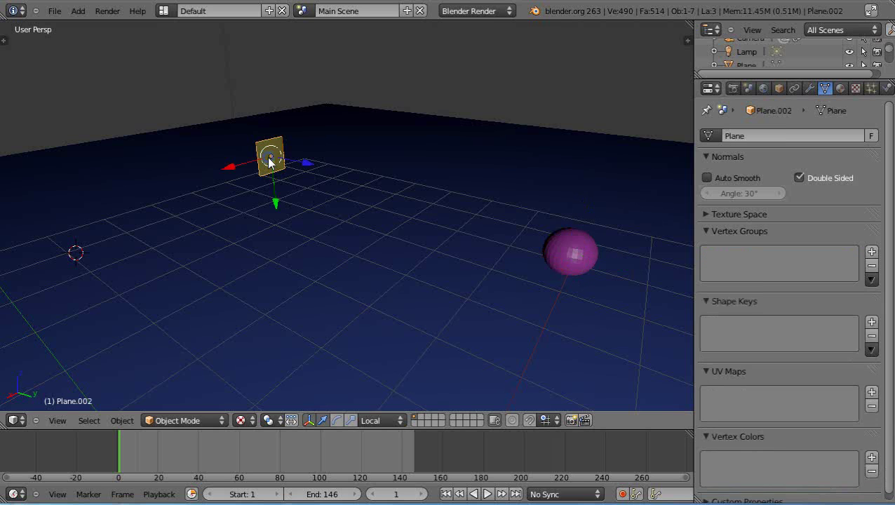
click(887, 87)
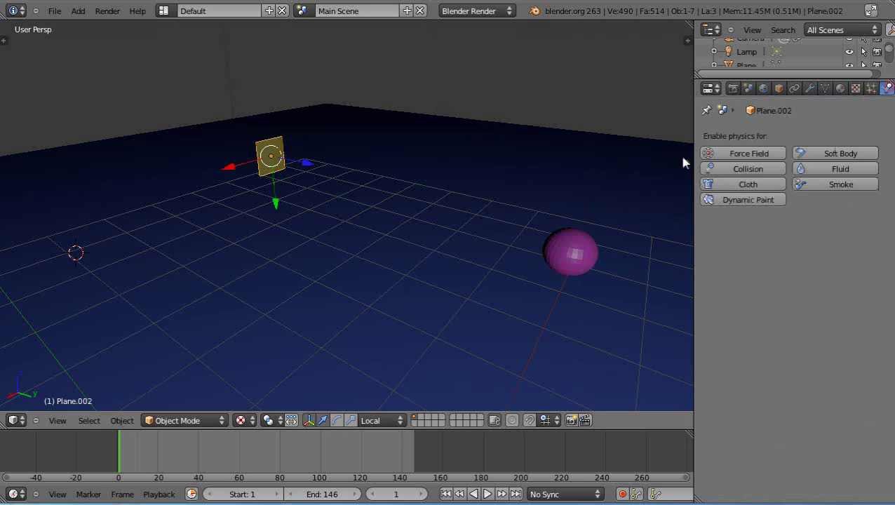
click(745, 153)
click(764, 241)
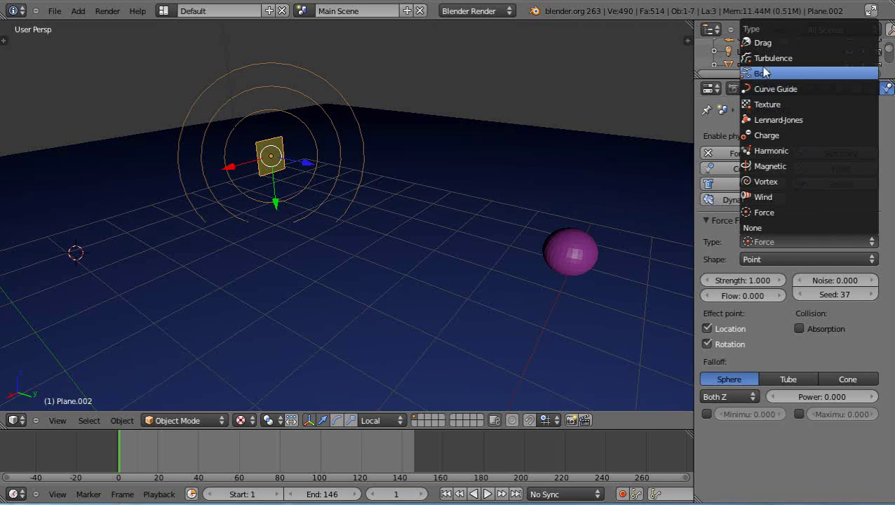
click(764, 197)
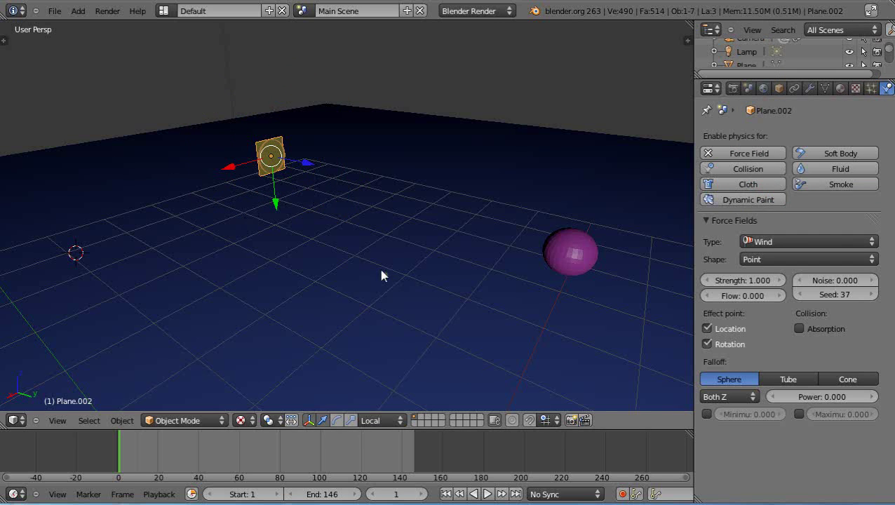
middle_drag(382, 273, 449, 272)
drag(732, 279, 766, 275)
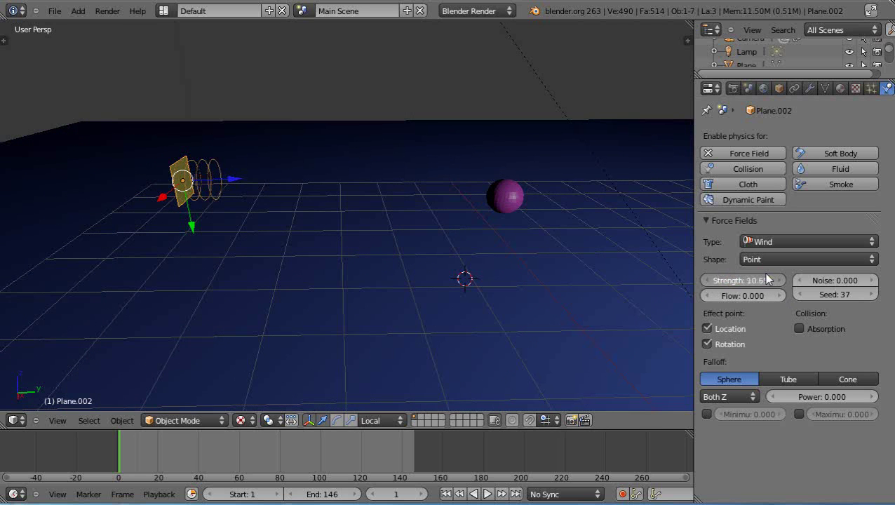
- Give the sphere Soft Body physics with goal default 1.0 and edge Pull/Push 0.999
right_click(500, 195)
click(841, 154)
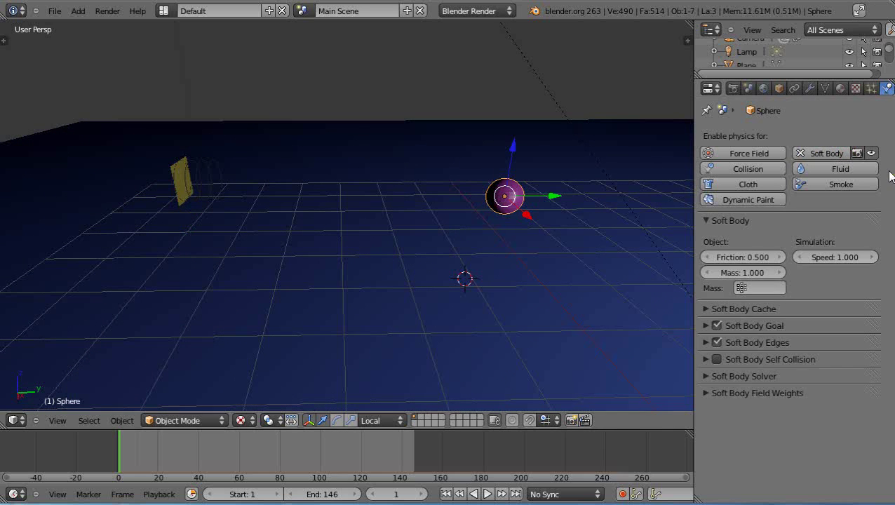
click(705, 325)
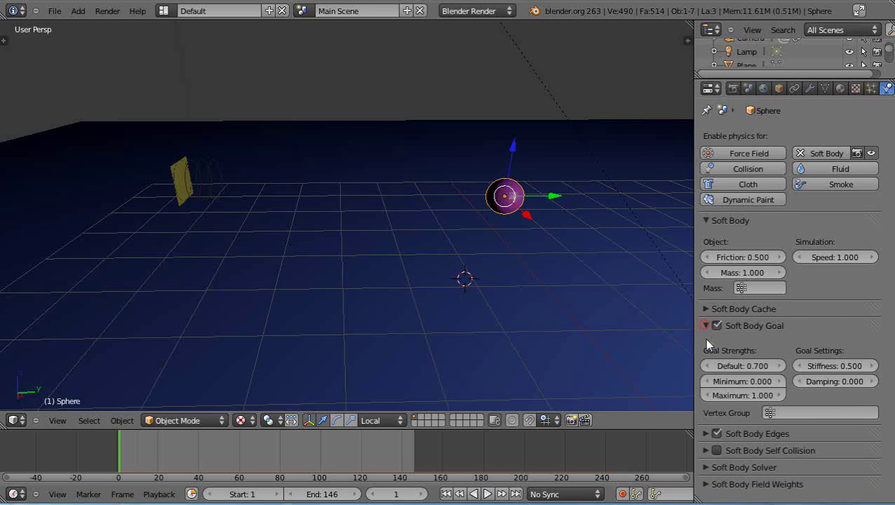
click(705, 433)
scroll(726, 350, down, 5)
drag(714, 244, 828, 233)
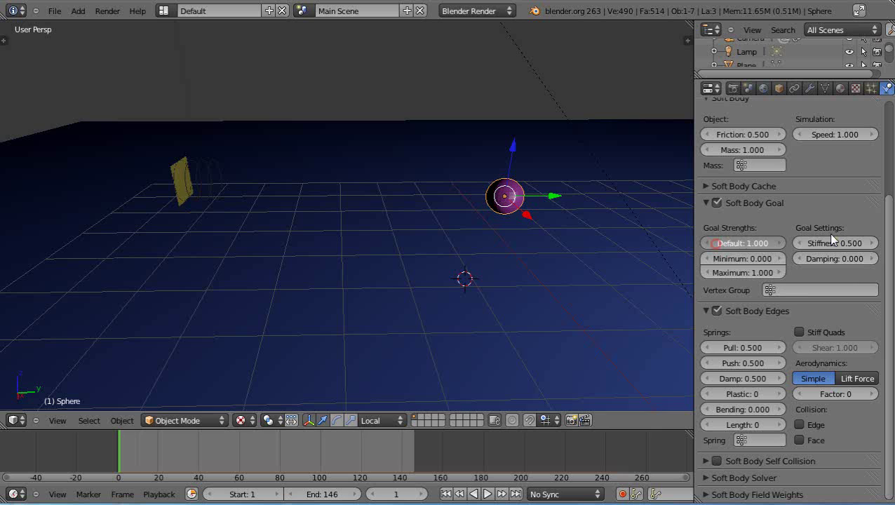
drag(726, 346, 806, 347)
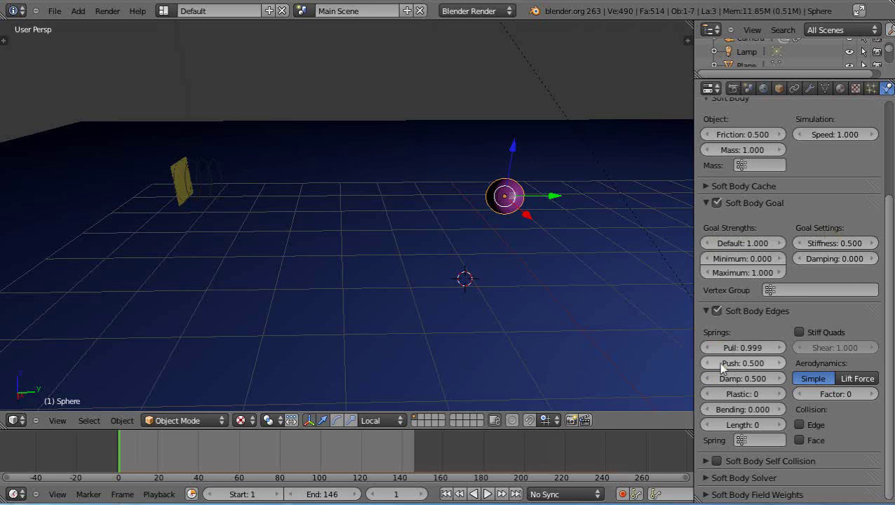
drag(722, 366, 807, 365)
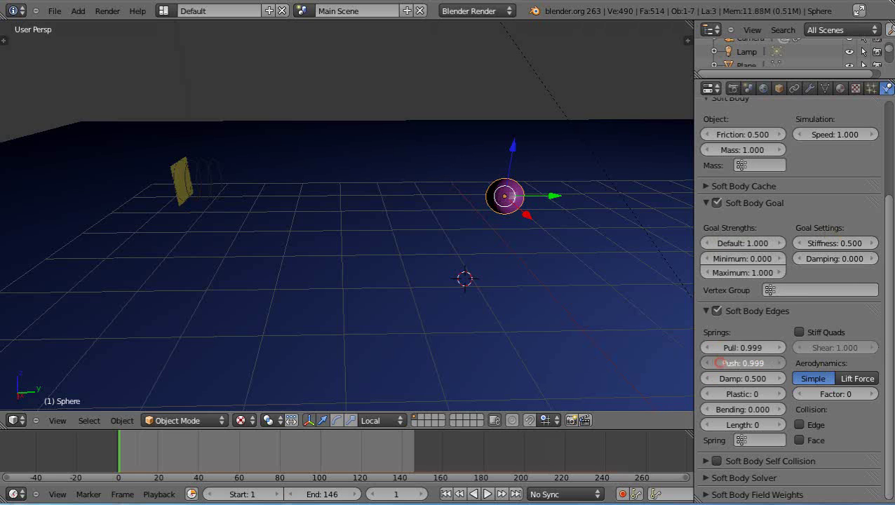
- Use FirstGroup as the goal vertex group, set Bending 0.200, and move the sphere toward the plane
click(814, 289)
click(790, 309)
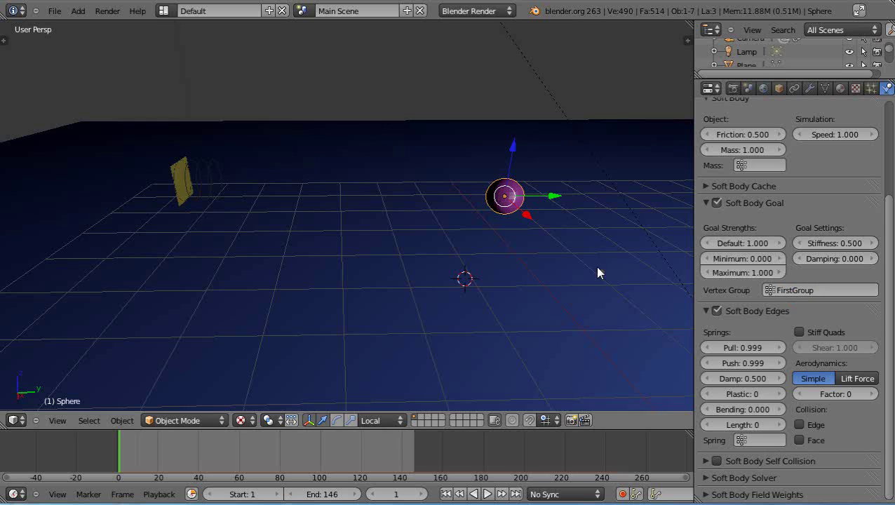
middle_drag(567, 267, 514, 255)
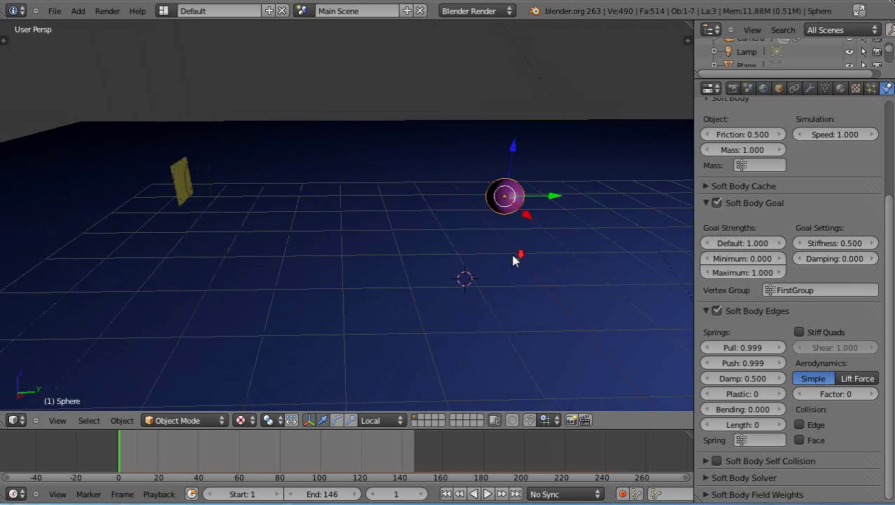
click(720, 409)
drag(552, 202, 498, 201)
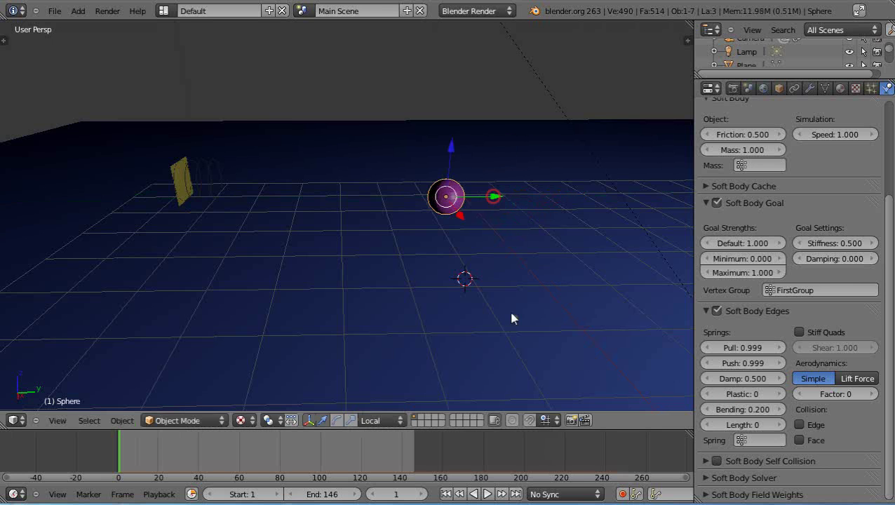
mouse_move(514, 314)
middle_down()
mouse_move(351, 363)
mouse_move(363, 325)
mouse_move(530, 314)
middle_up()
- Play the animation with Alt+A as wind pushes the sphere, reset to frame 1, select the ground plane
click(525, 310)
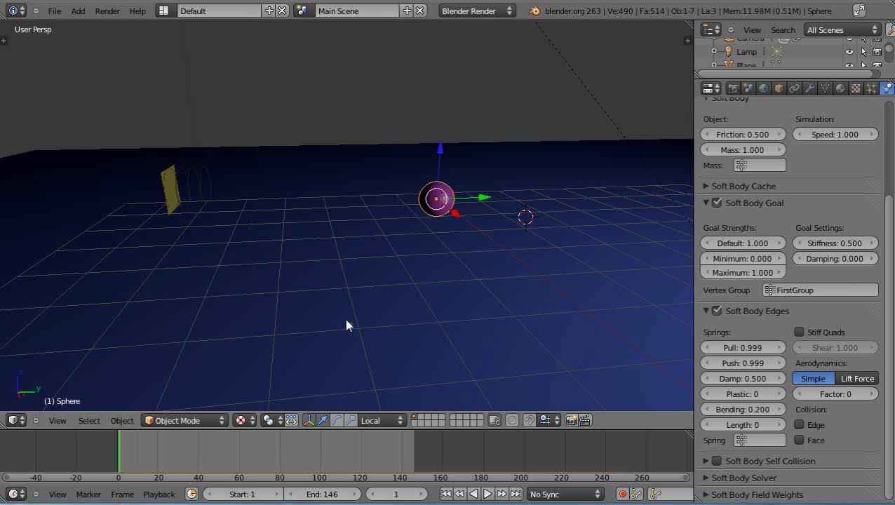
key(alt+a)
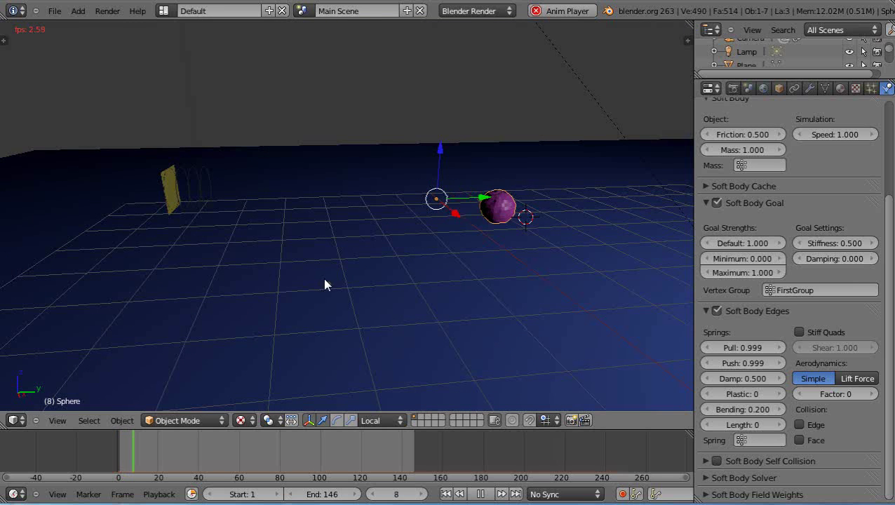
key(Escape)
right_click(482, 308)
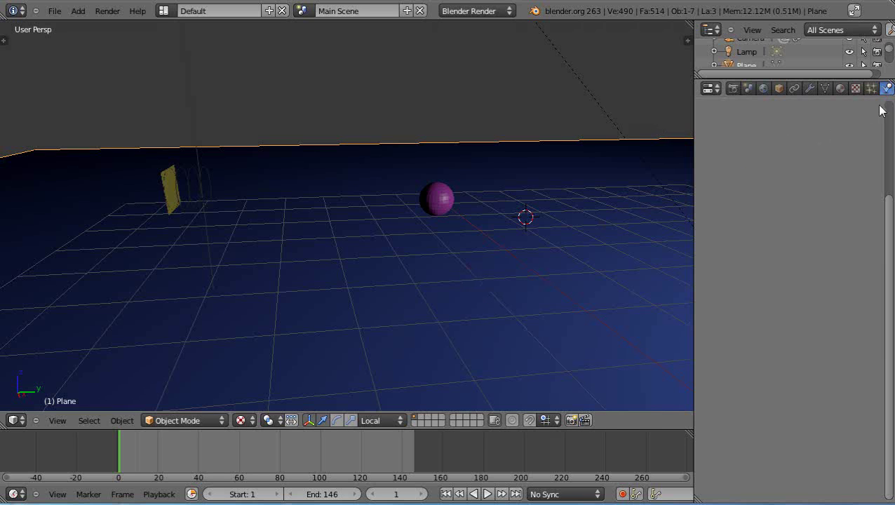
- Make the ground plane a Collision surface
right_click(521, 226)
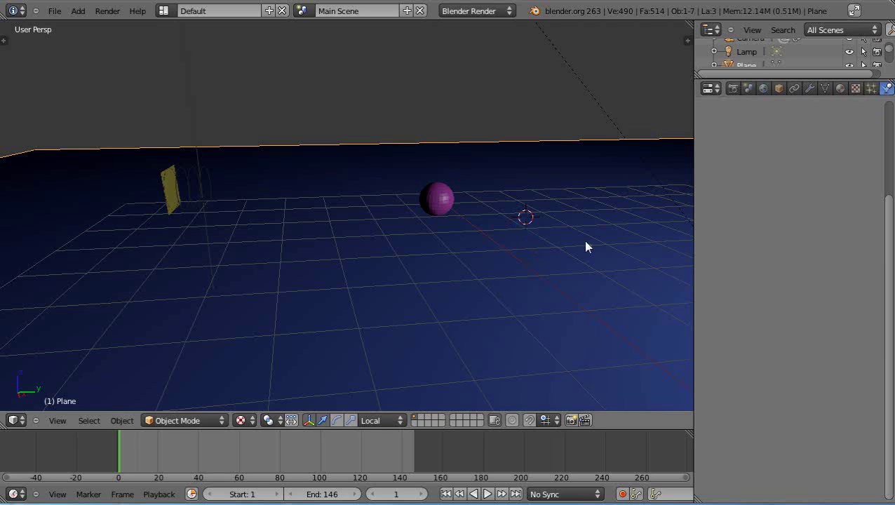
click(884, 88)
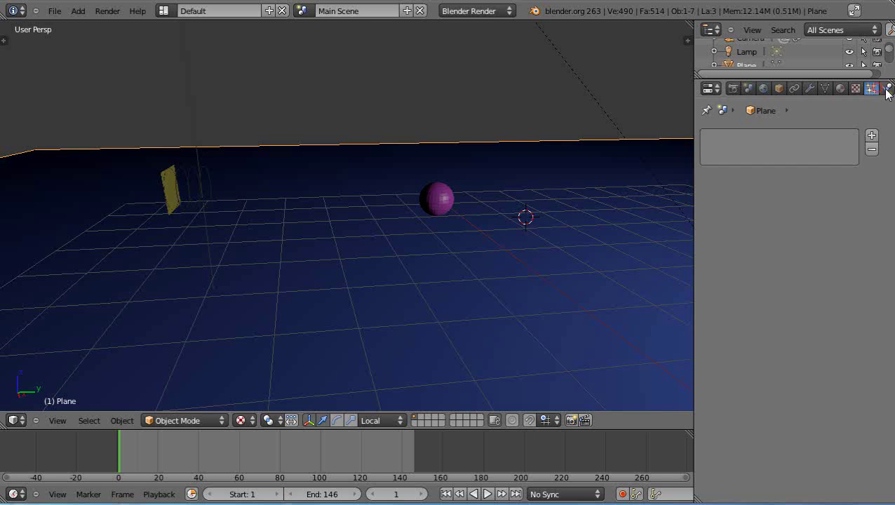
click(742, 169)
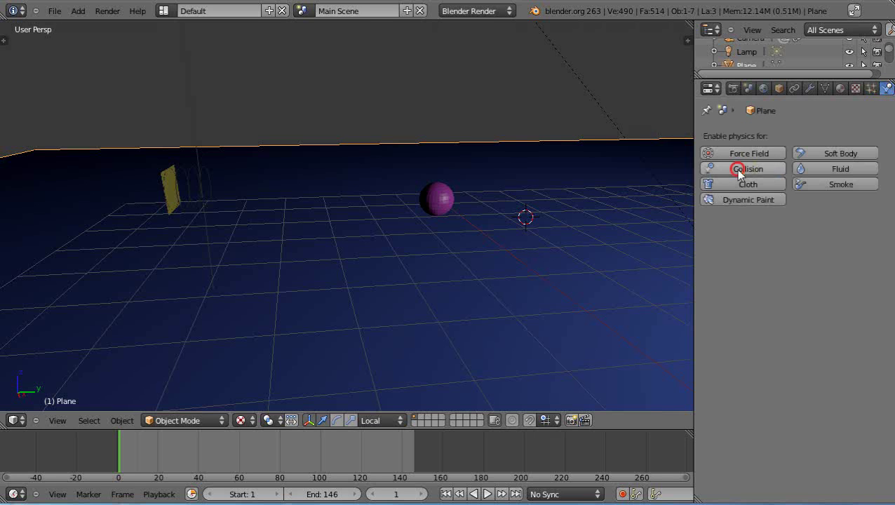
middle_drag(501, 281, 479, 287)
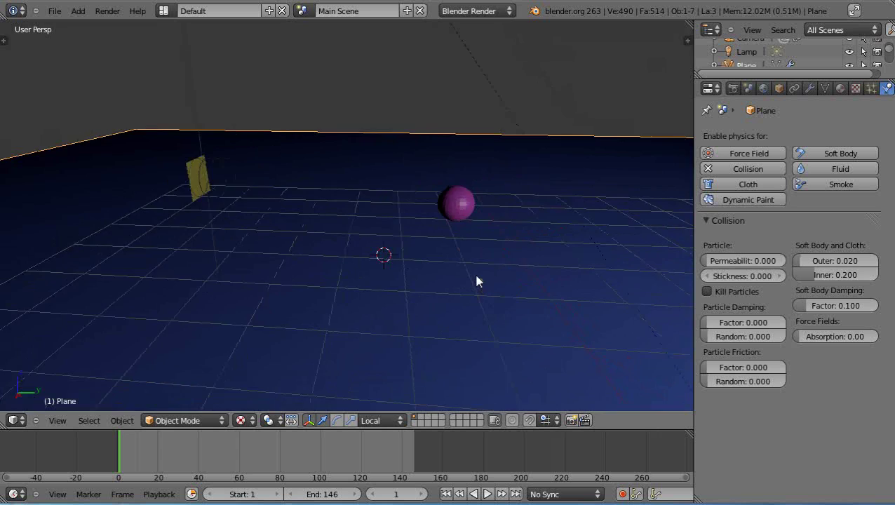
- In top view, reposition the soft-body sphere along X and Y
key(KP_7)
scroll(462, 242, down, 4)
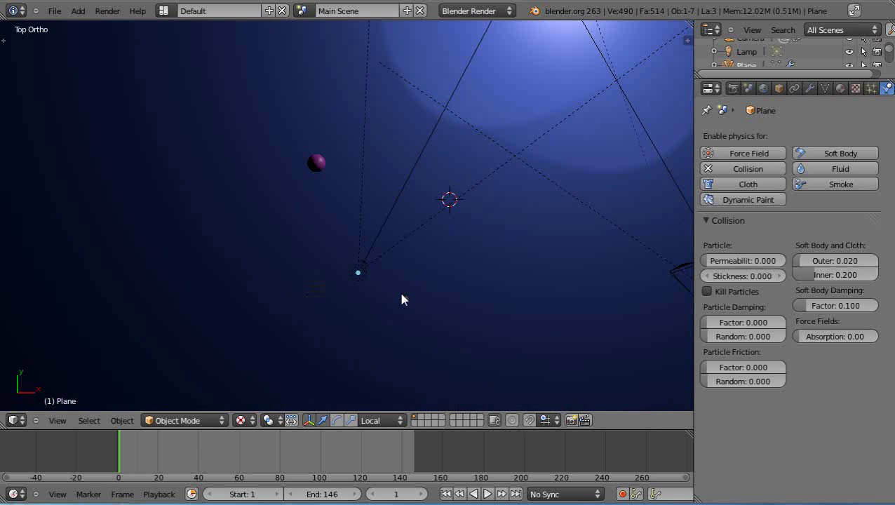
scroll(403, 298, down, 5)
scroll(401, 294, up, 6)
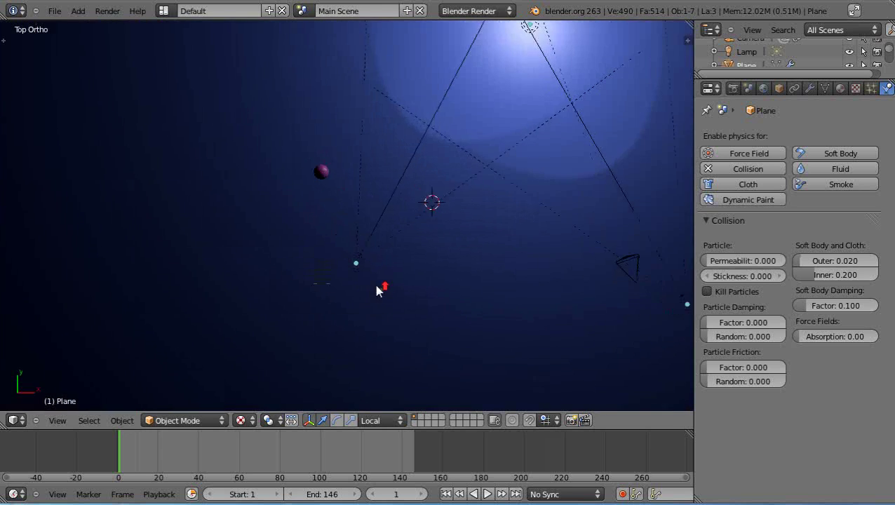
right_click(311, 153)
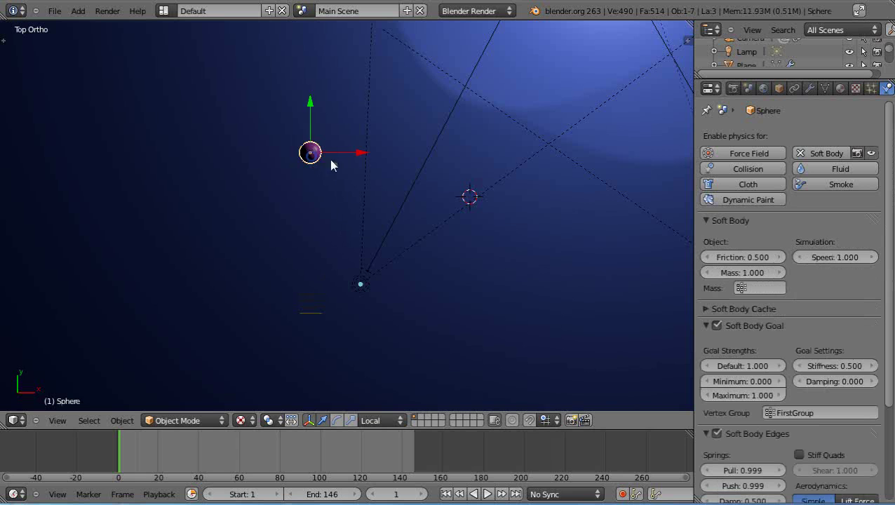
drag(355, 153, 356, 153)
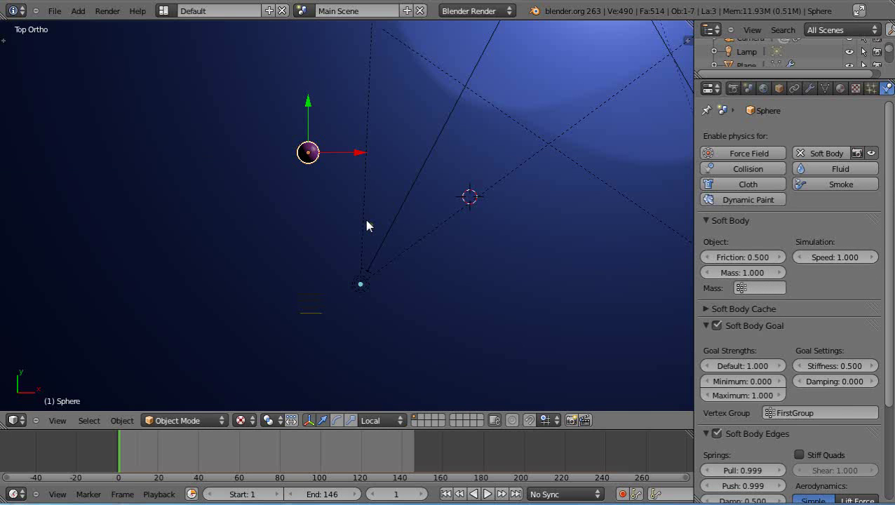
drag(310, 102, 308, 142)
middle_drag(376, 238, 300, 144)
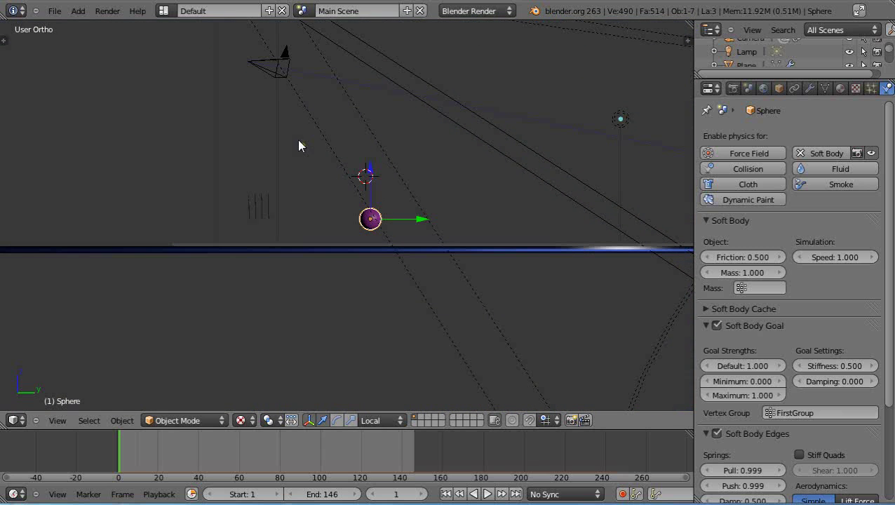
- Slide wind plane Plane.002 about 0.35 units along Y to face the sphere
right_click(254, 208)
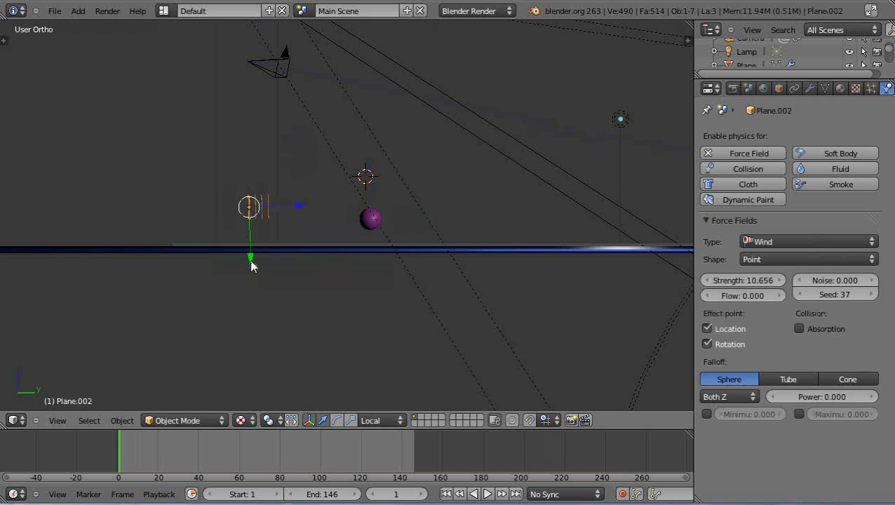
drag(249, 258, 249, 269)
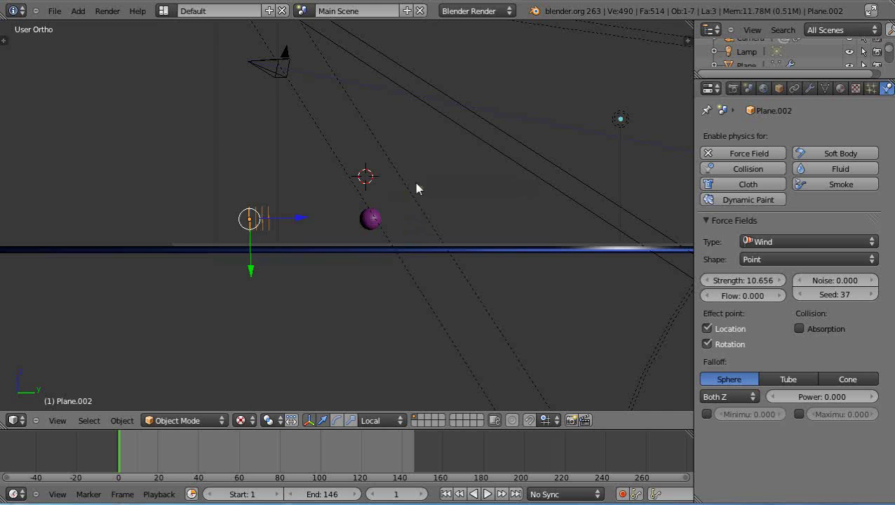
middle_drag(417, 188, 418, 294)
right_click(418, 289)
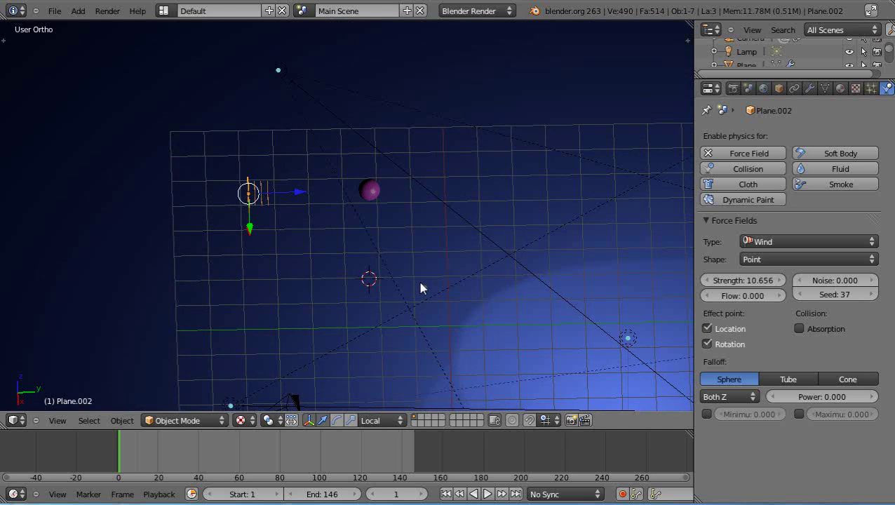
key(KP_5)
middle_drag(373, 274, 368, 344)
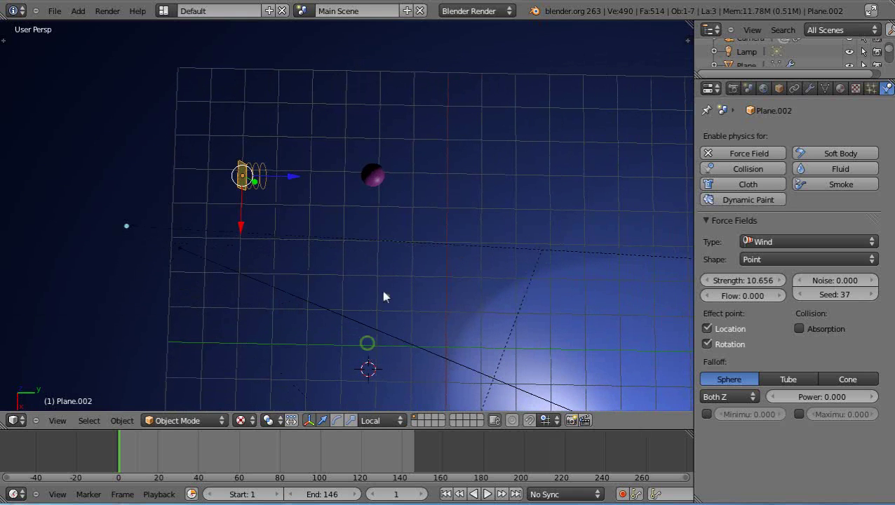
right_click(376, 181)
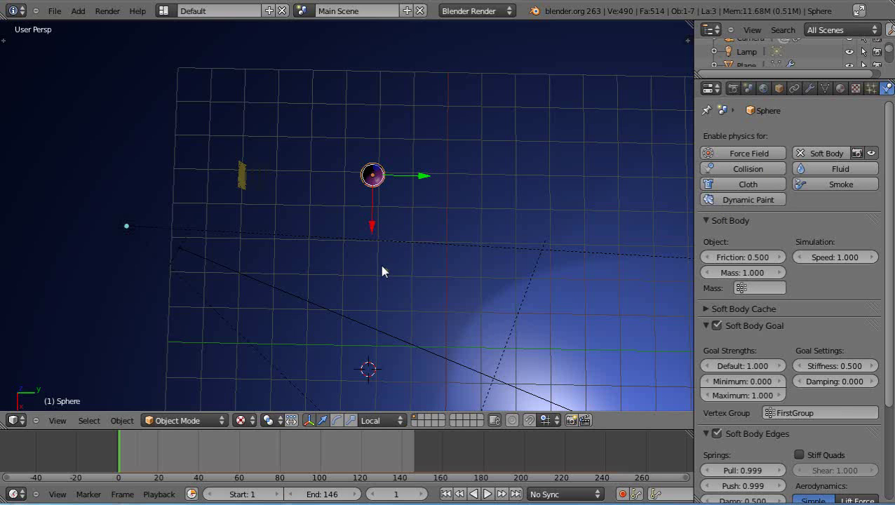
middle_drag(382, 266, 383, 277)
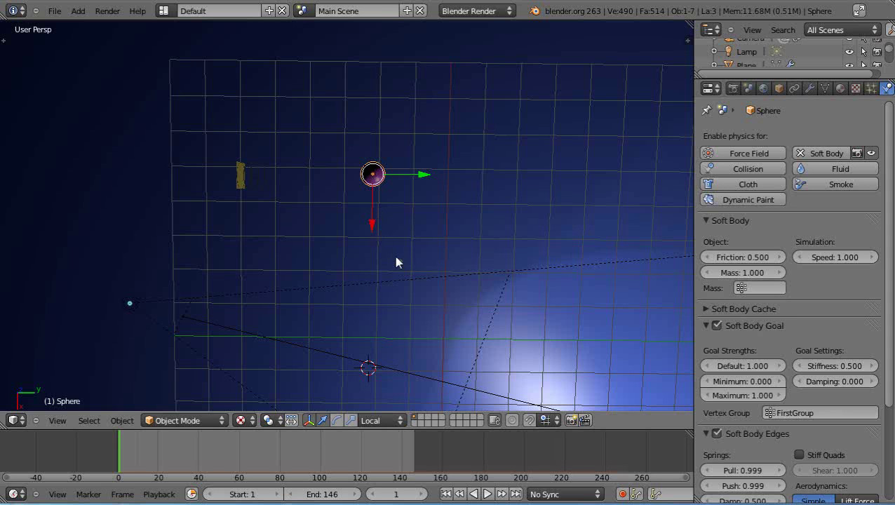
middle_drag(398, 260, 407, 264)
key(KP_7)
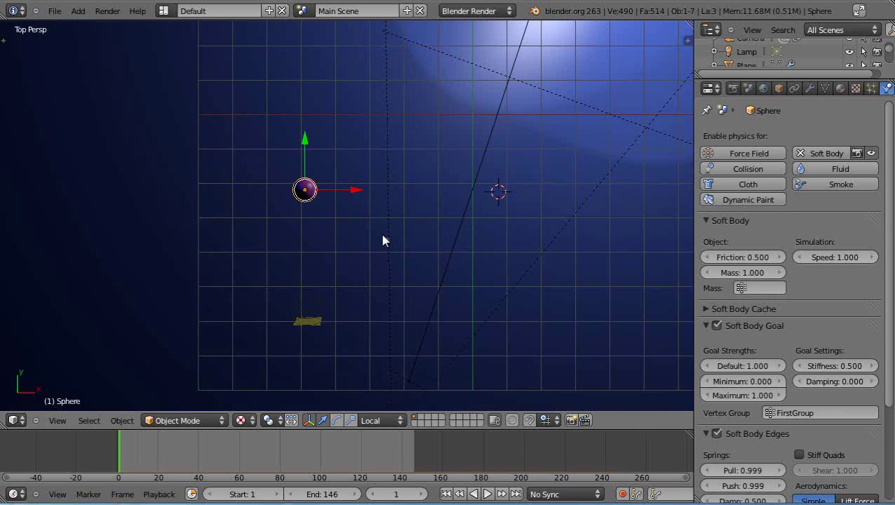
key(KP_5)
key(KP_5)
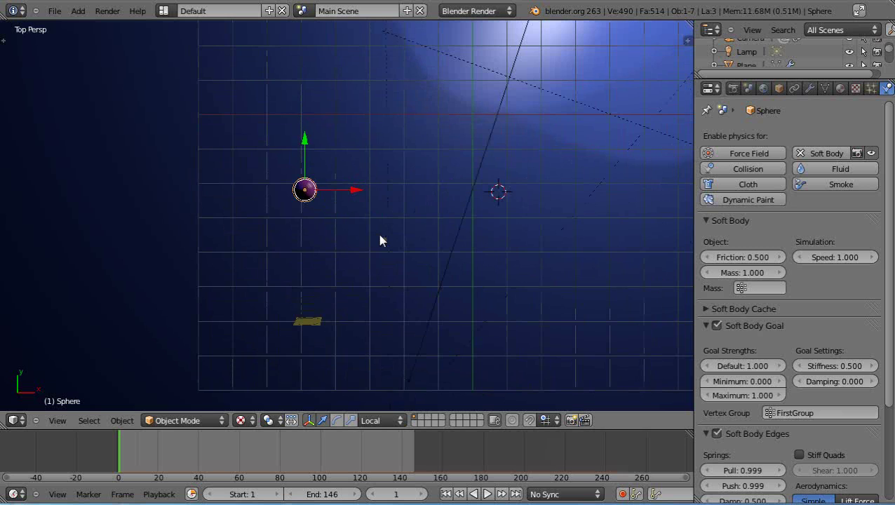
- Duplicate the sphere twice along X, placing the copies to its right
scroll(430, 233, down, 2)
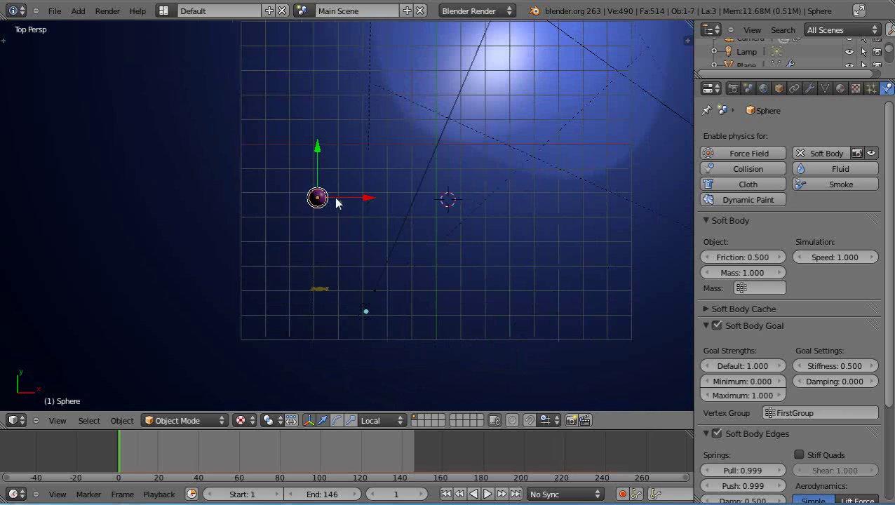
key(shift+d)
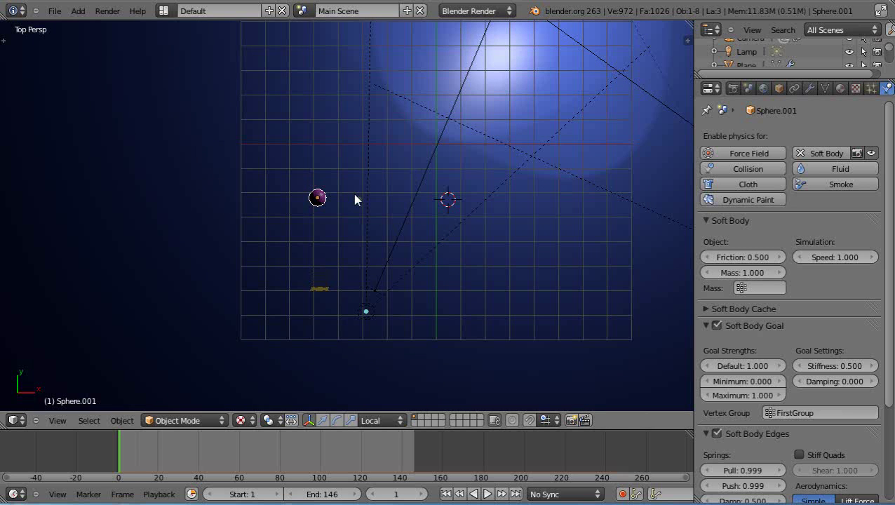
key(x)
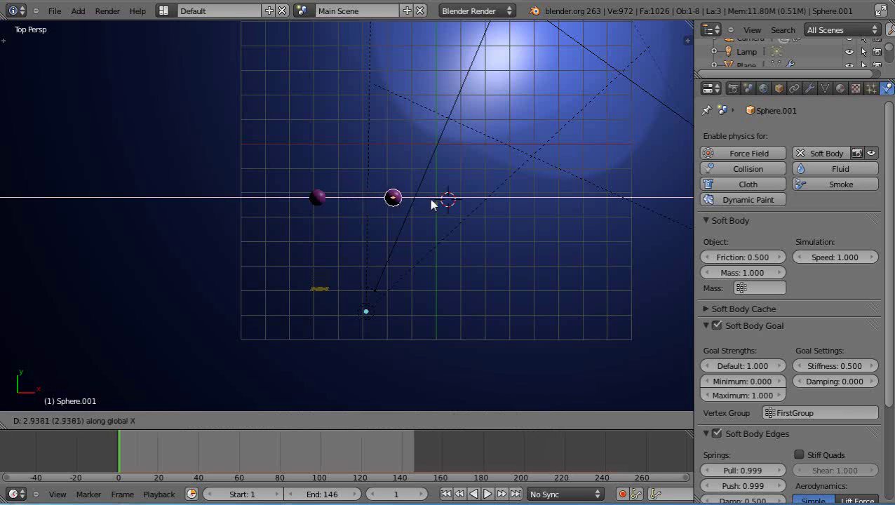
click(434, 204)
key(shift+d)
key(x)
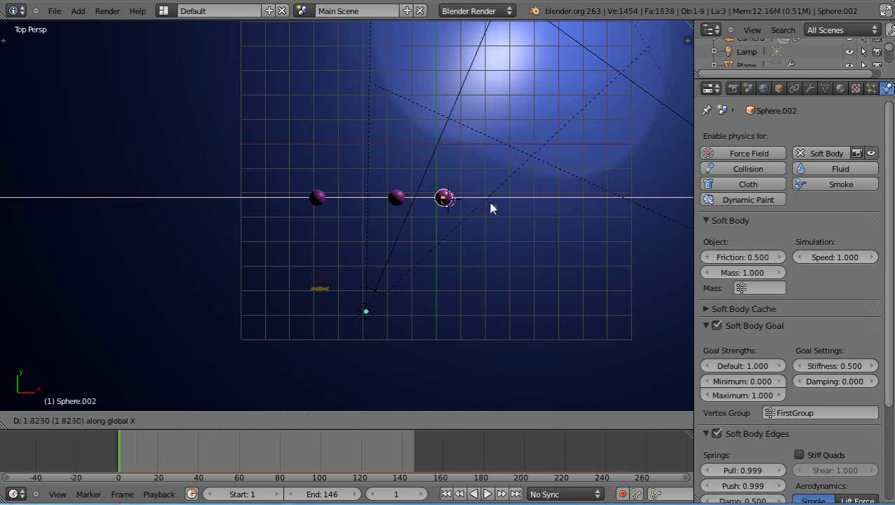
click(513, 204)
- Add two more X-offset sphere copies to complete the row of five
key(shift+d)
key(x)
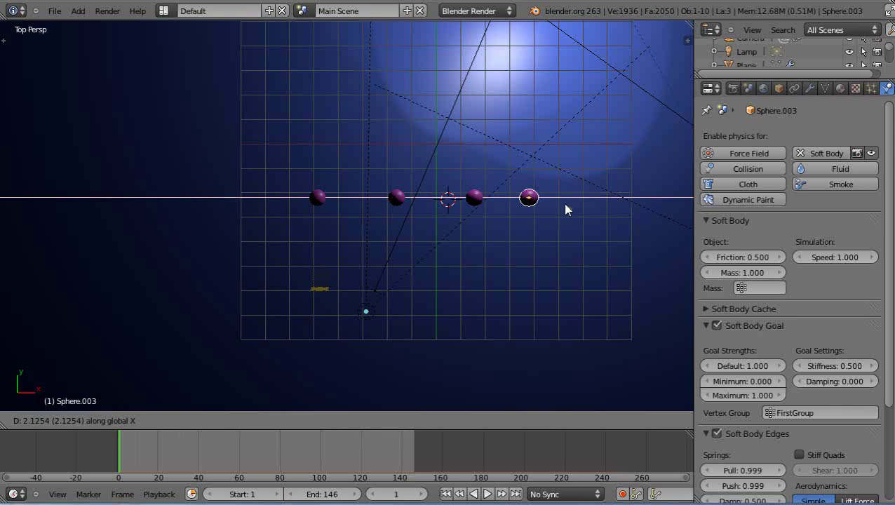
click(586, 208)
key(shift+d)
key(x)
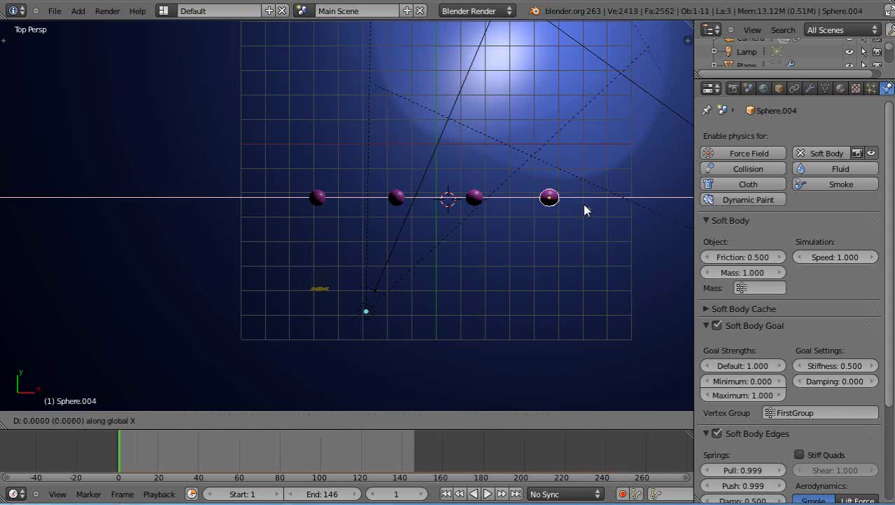
click(658, 205)
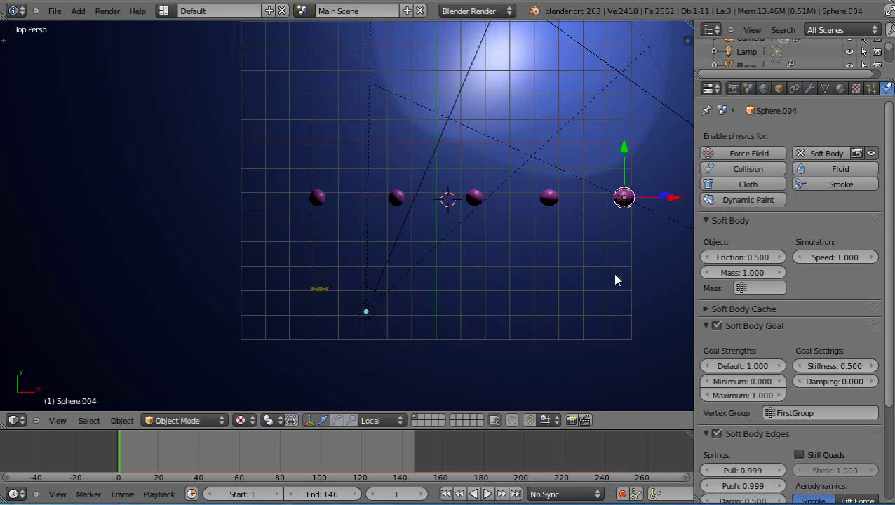
middle_drag(615, 279, 414, 206)
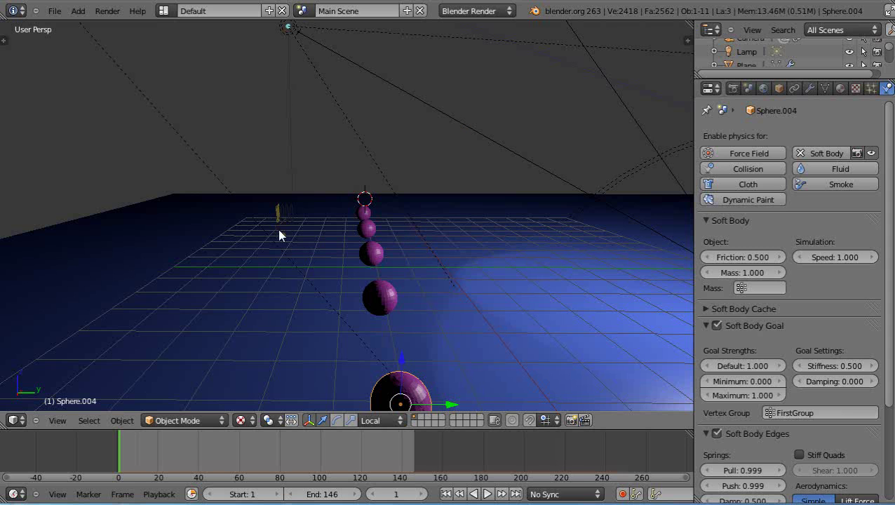
middle_drag(280, 248, 434, 372)
- Duplicate Plane.002 twice along X, placing copies by the second and third spheres
right_click(320, 288)
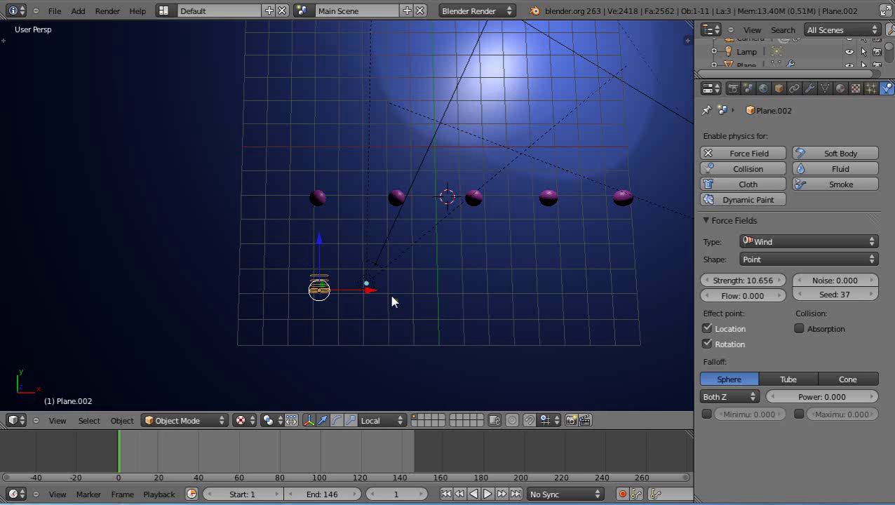
key(shift+d)
key(x)
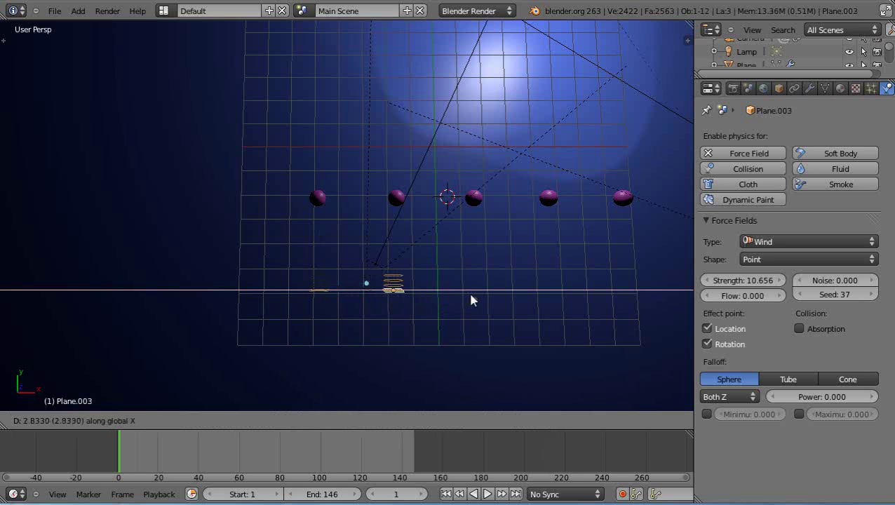
click(469, 297)
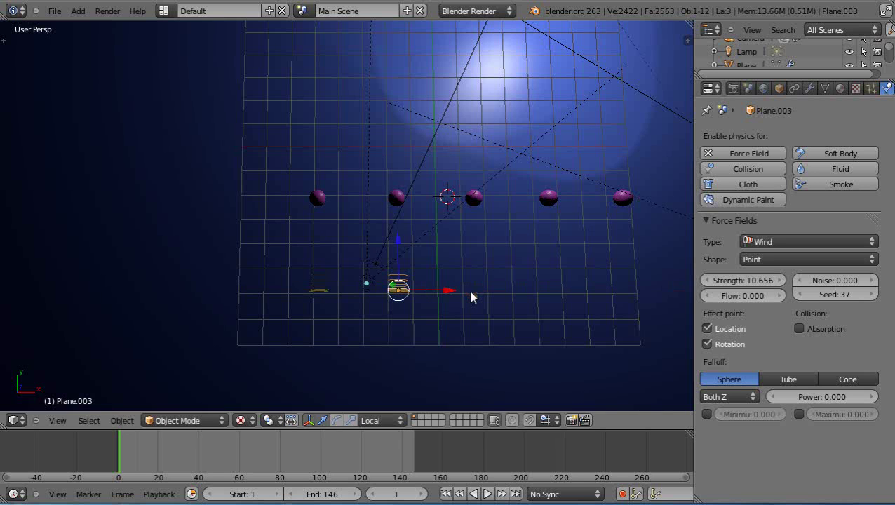
key(shift+d)
key(x)
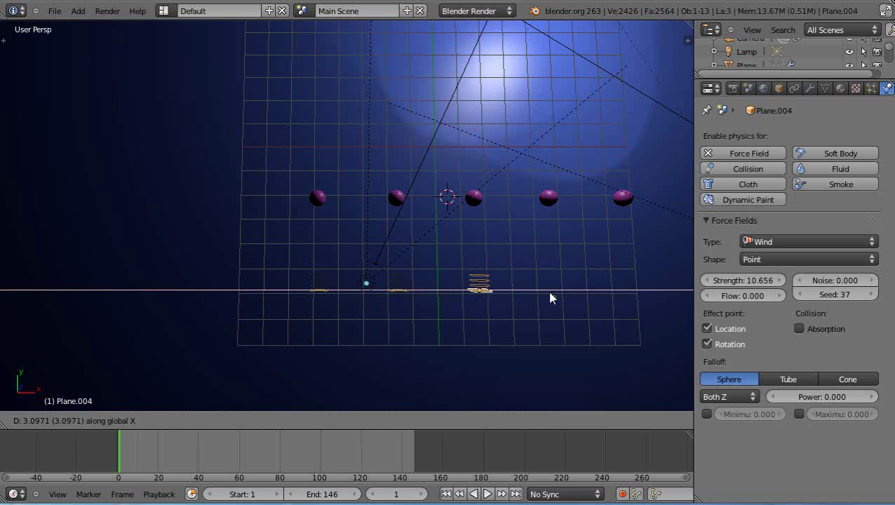
click(549, 296)
- Add two more wind plane copies along X for the fourth and fifth spheres
key(shift+d)
key(x)
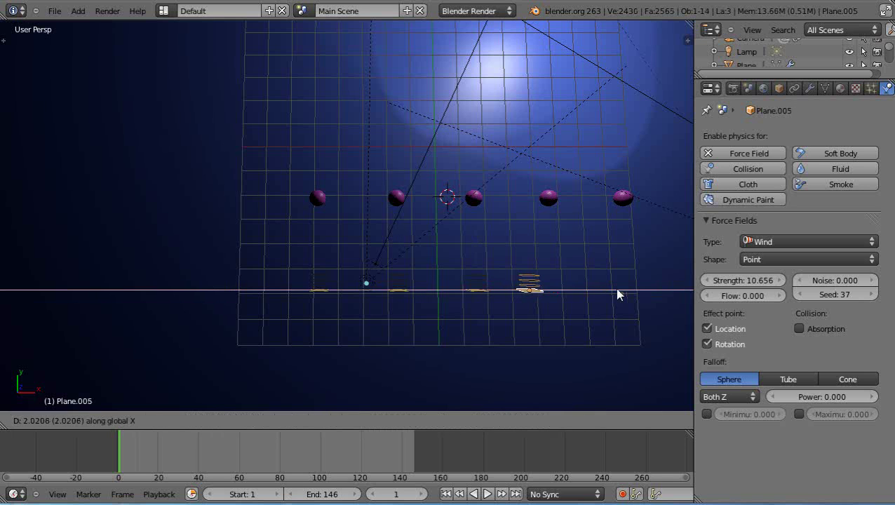
click(621, 294)
key(shift+d)
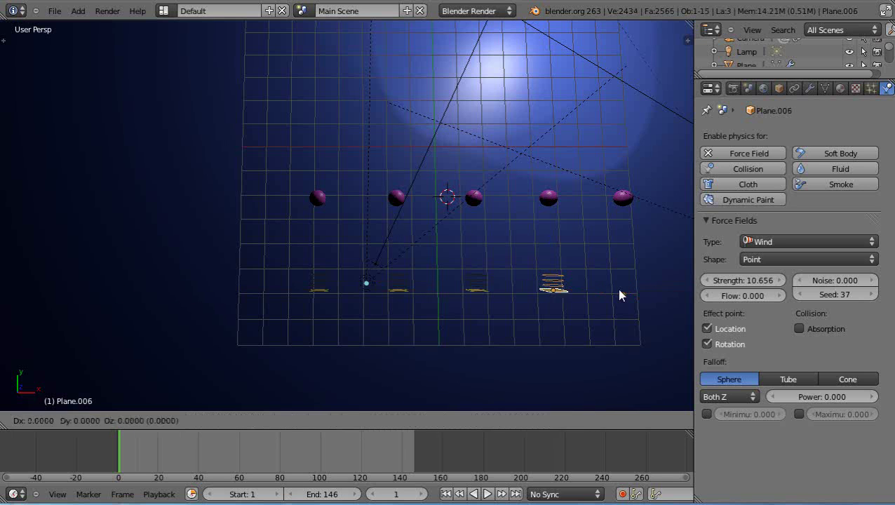
key(x)
click(620, 294)
middle_drag(620, 295, 450, 187)
key(alt+a)
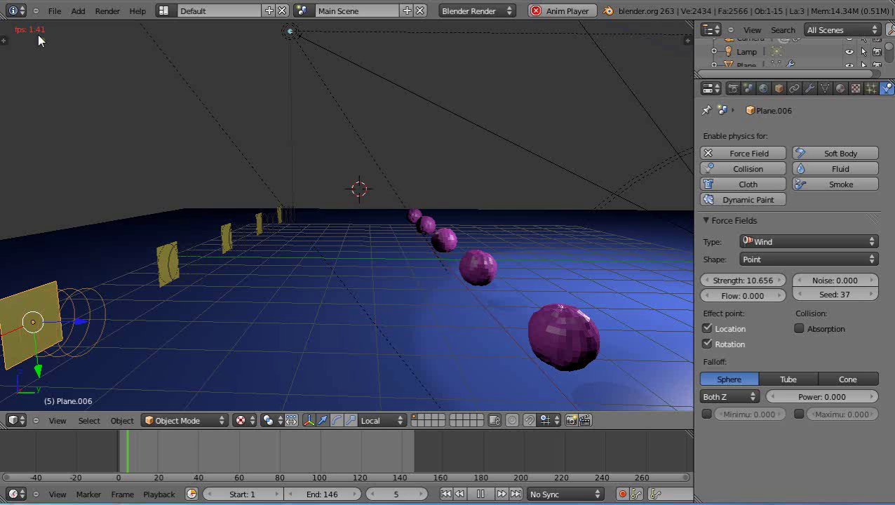
key(Escape)
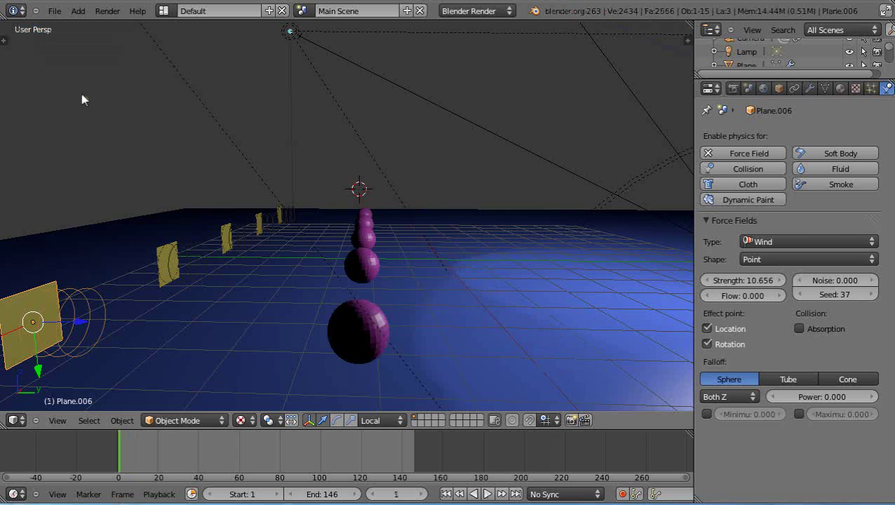
- Delete the extra front wind plane and the nearest extra sphere
right_click(48, 302)
right_click(48, 301)
key(x)
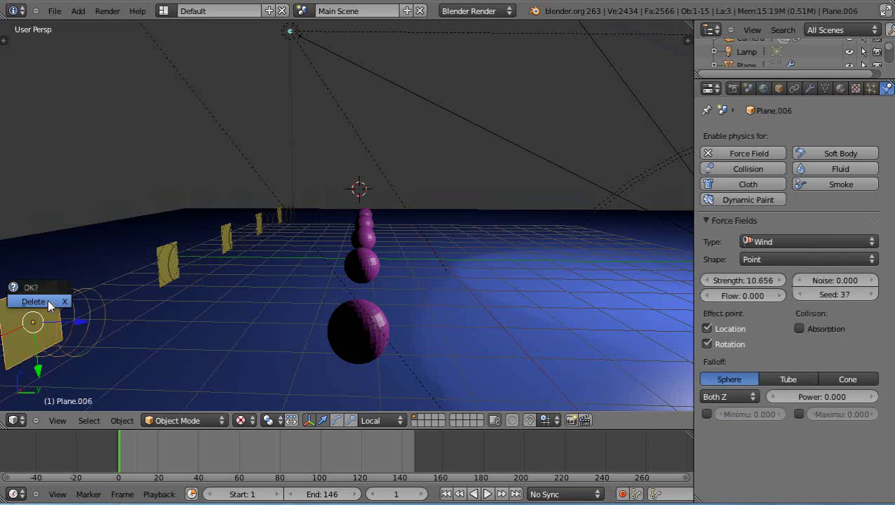
click(33, 302)
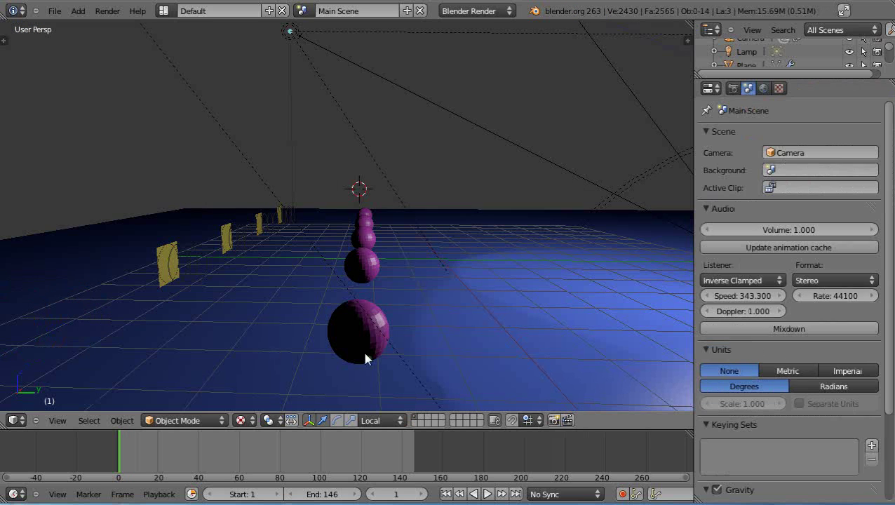
right_click(365, 355)
key(x)
click(343, 355)
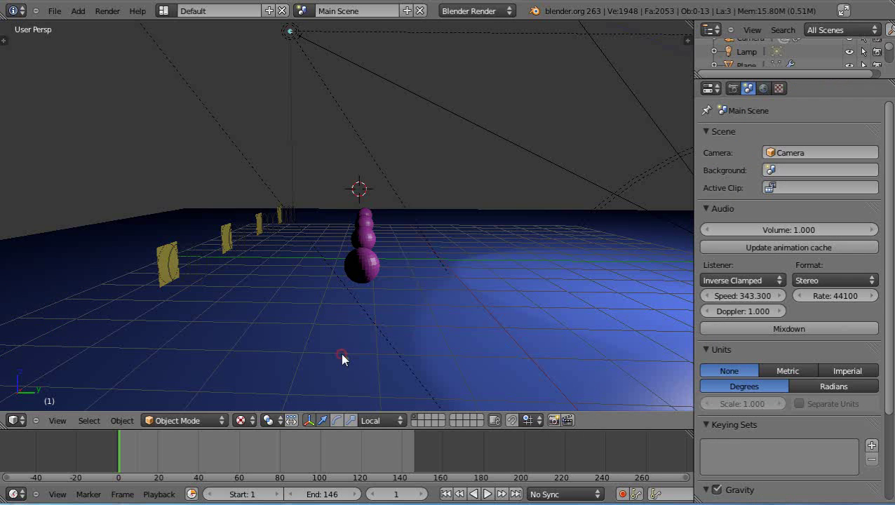
- Delete another surplus wind plane and sphere, leaving three spheres facing three wind planes
scroll(331, 344, up, 3)
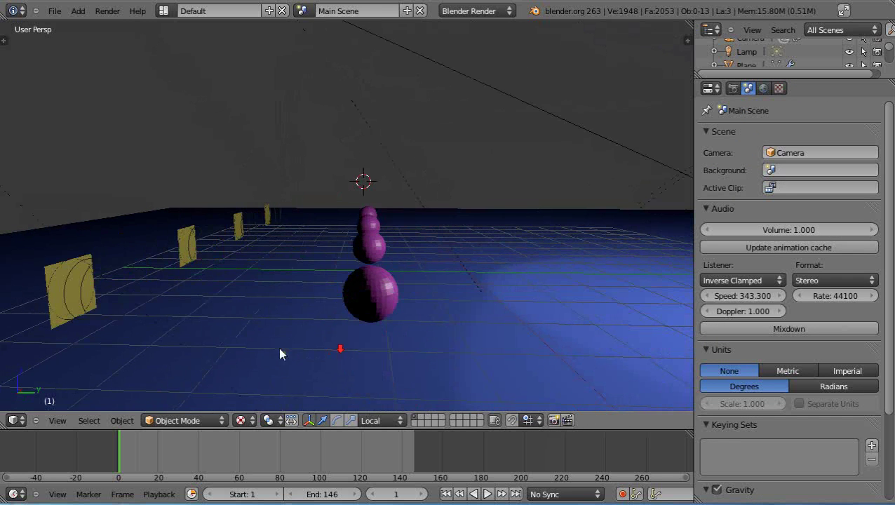
right_click(74, 293)
key(x)
click(73, 291)
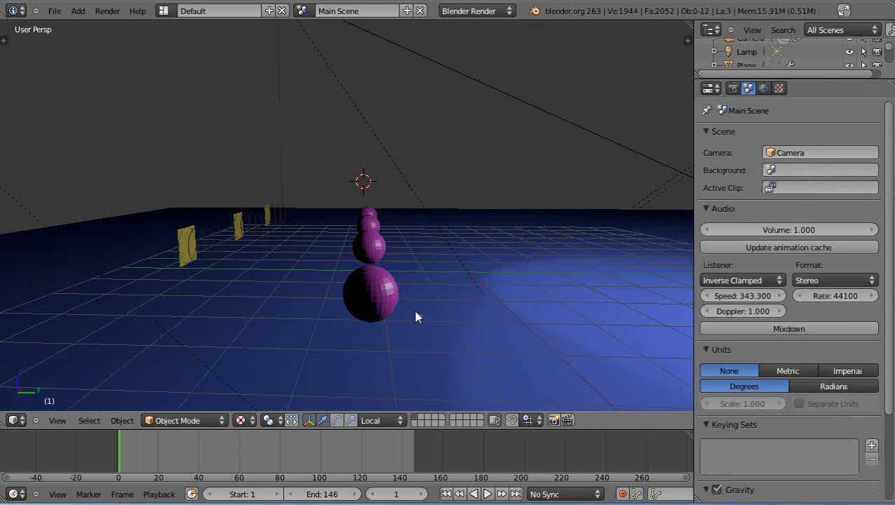
right_click(395, 311)
key(x)
click(367, 304)
scroll(371, 312, up, 3)
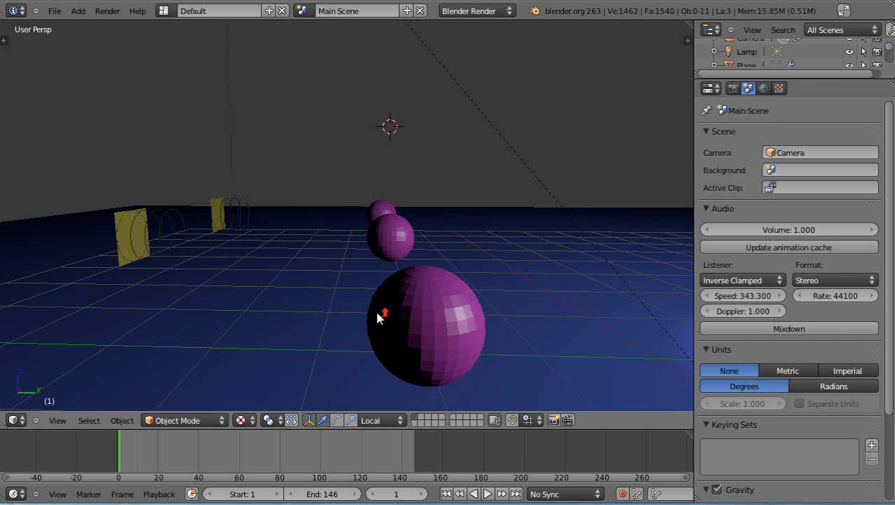
scroll(374, 319, down, 3)
mouse_move(369, 325)
middle_down()
mouse_move(381, 331)
mouse_move(361, 338)
mouse_move(356, 327)
middle_up()
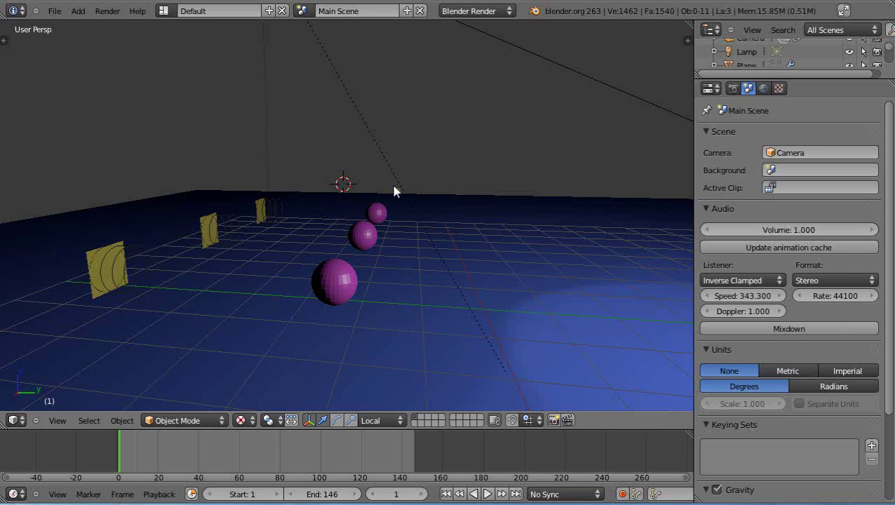
- Make the nearest wind plane single-user (Object & Data & Materials+Tex) and raise its strength to 32.833
right_click(105, 266)
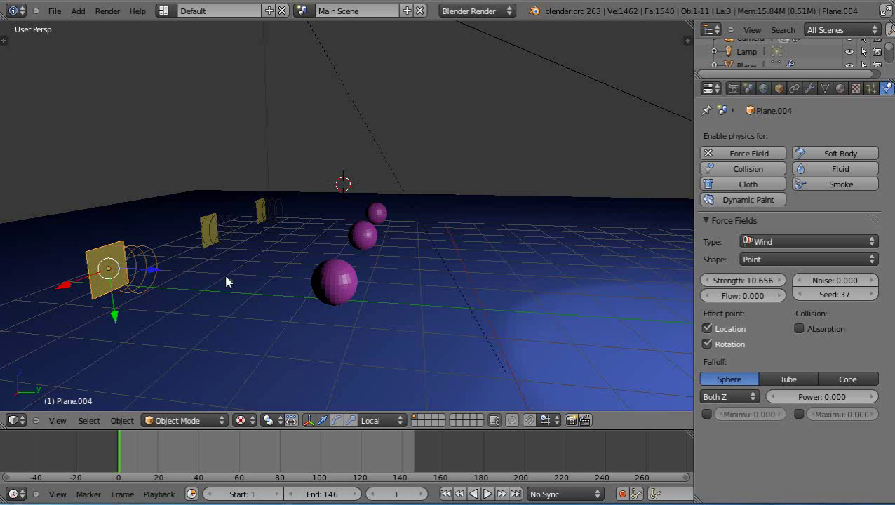
key(u)
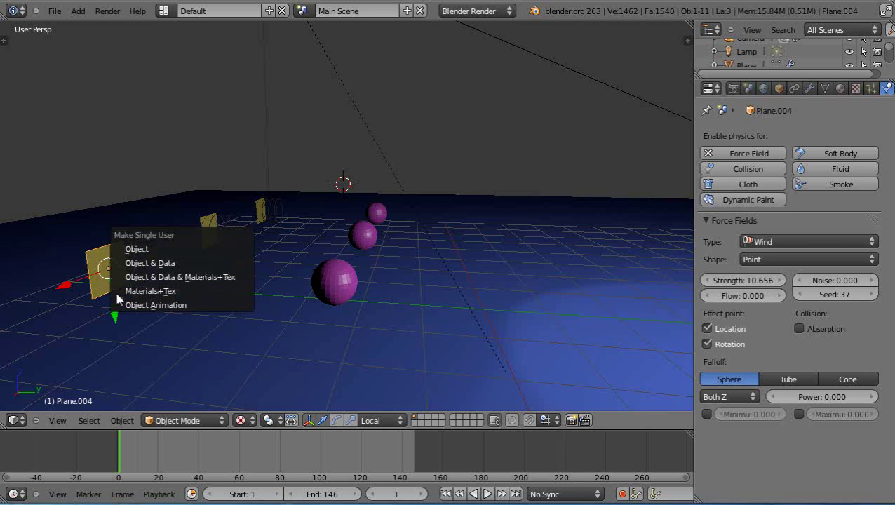
click(171, 277)
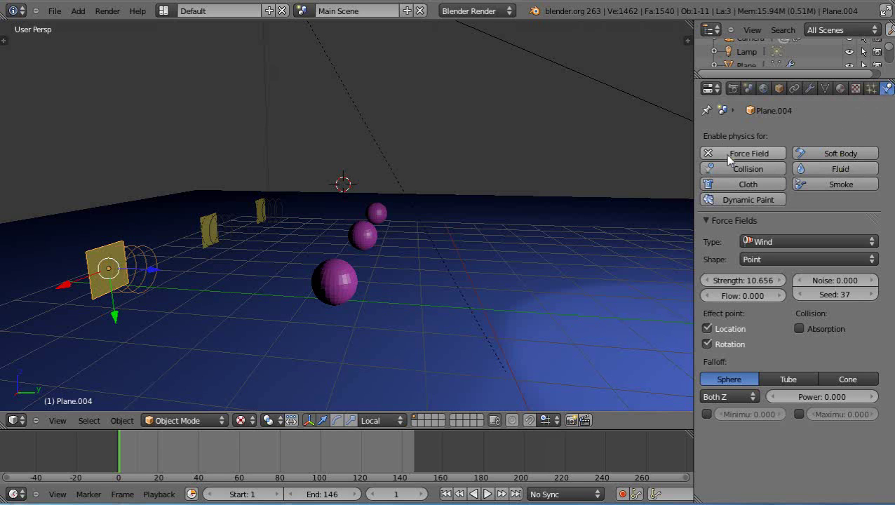
click(755, 281)
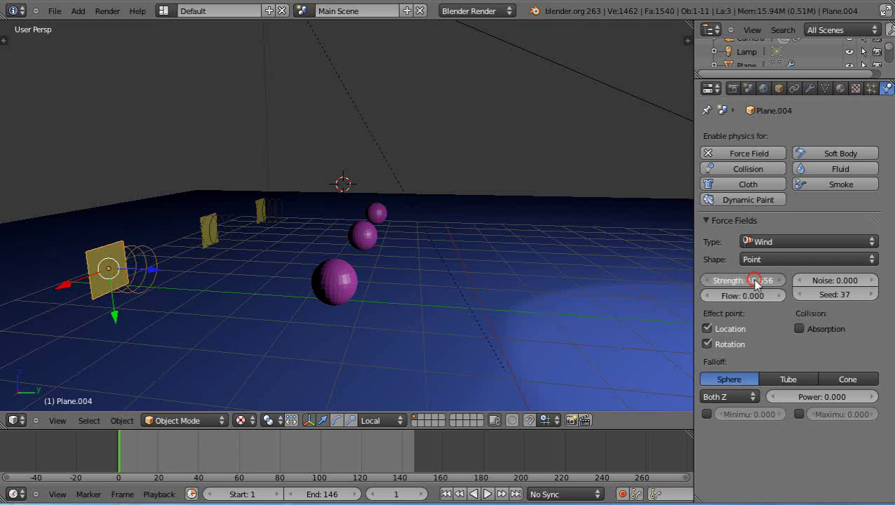
drag(755, 280, 803, 282)
- Reselect the nearest wind plane, orbit the view and add another wind plane to the selection
right_click(262, 208)
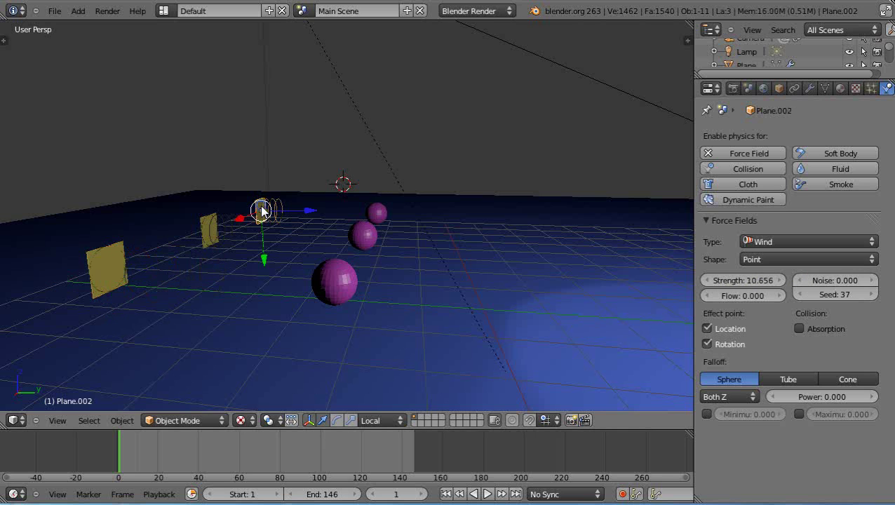
right_click(100, 282)
middle_drag(193, 322, 260, 342)
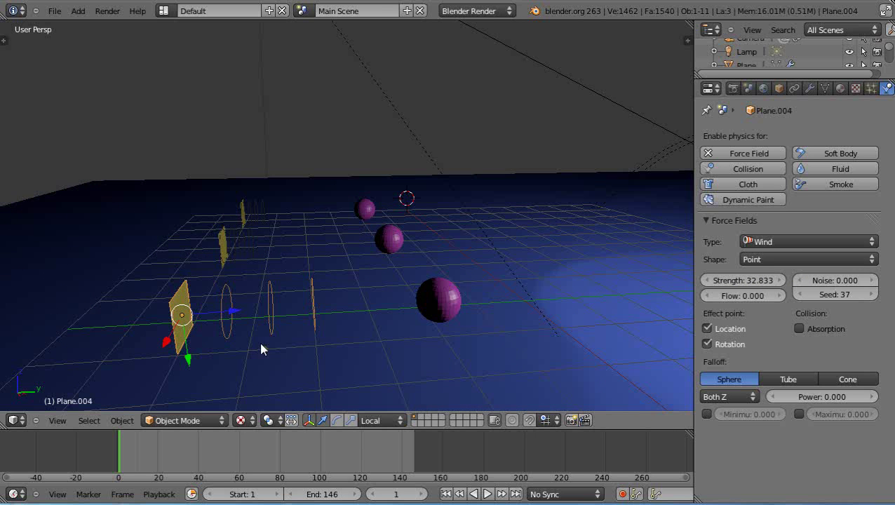
right_click(226, 258)
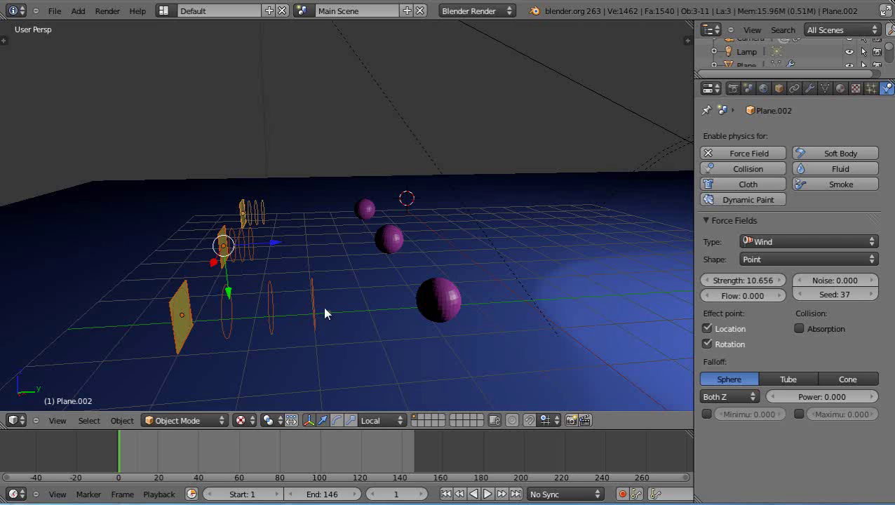
- Make the middle wind plane single-user and raise its wind strength to 41.664
right_click(226, 258)
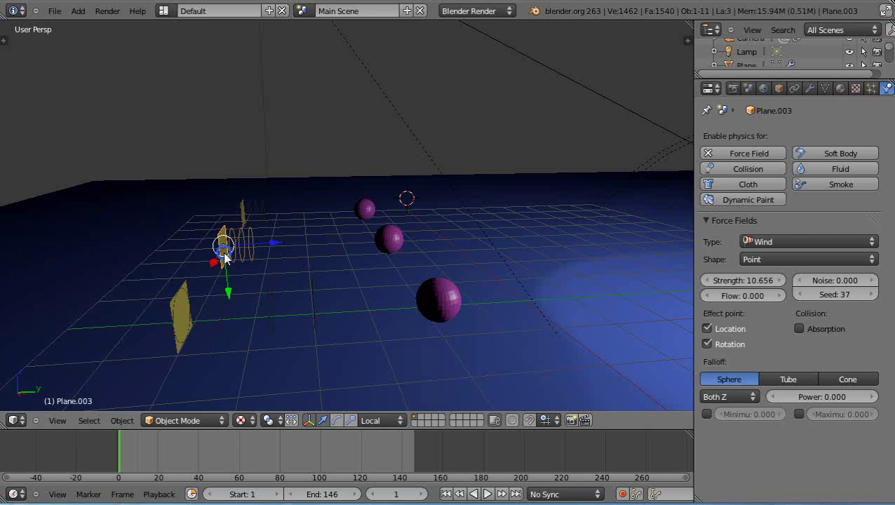
key(u)
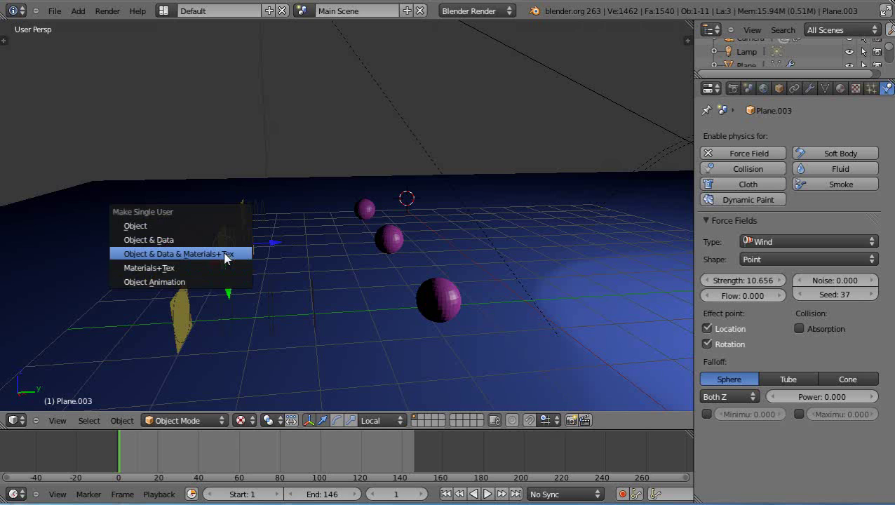
click(186, 254)
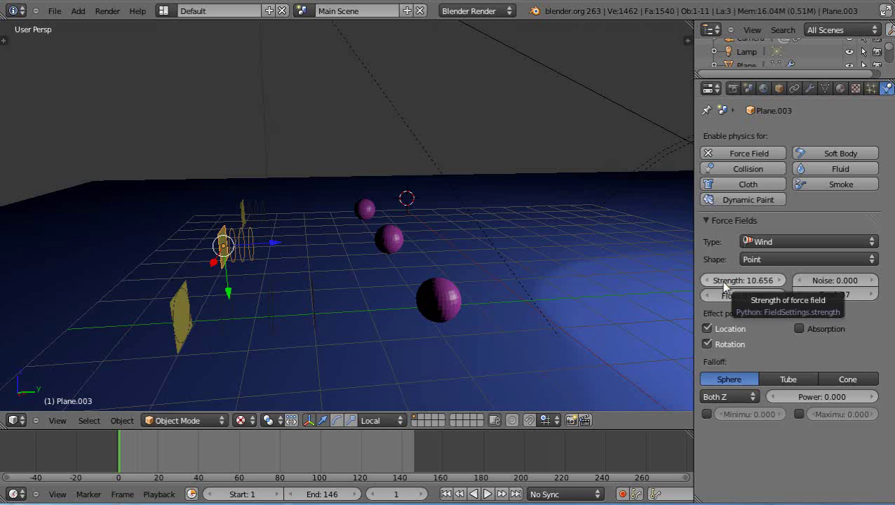
drag(721, 281, 798, 281)
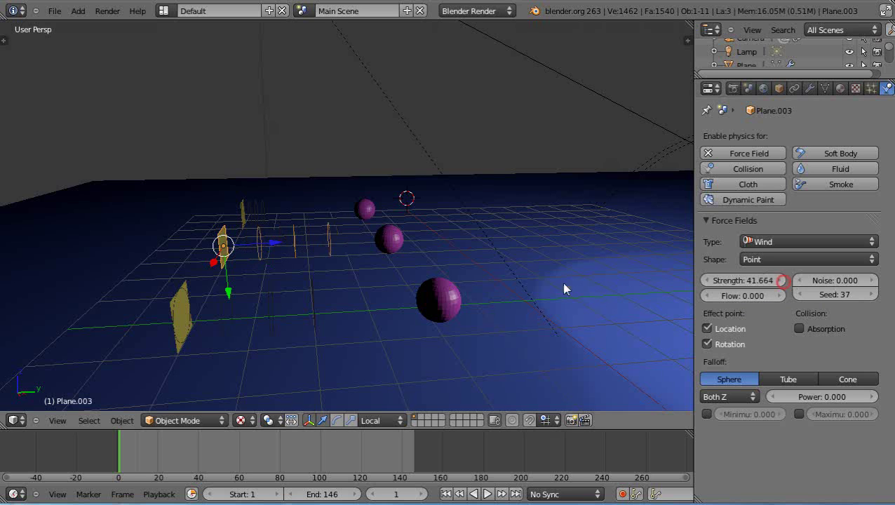
- Add the nearest and farthest wind planes to the selection and orbit the view
shift+right_click(188, 311)
shift+right_click(244, 211)
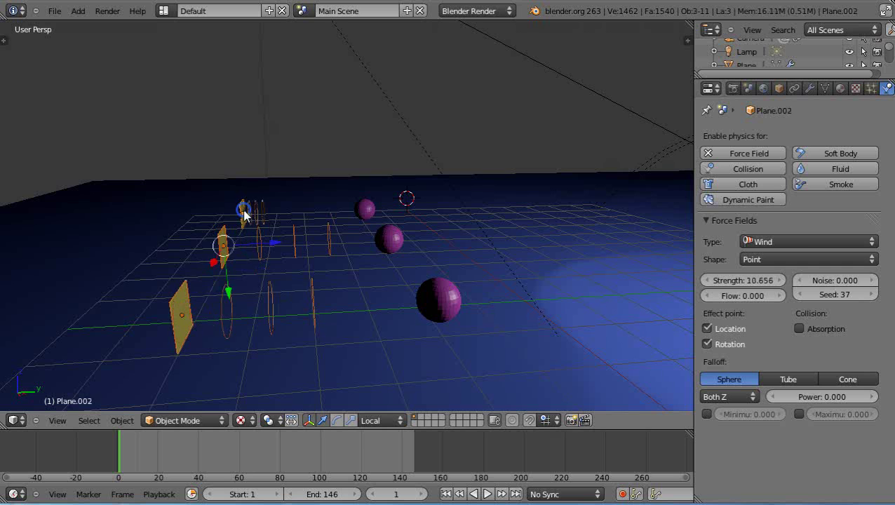
middle_drag(360, 300, 376, 322)
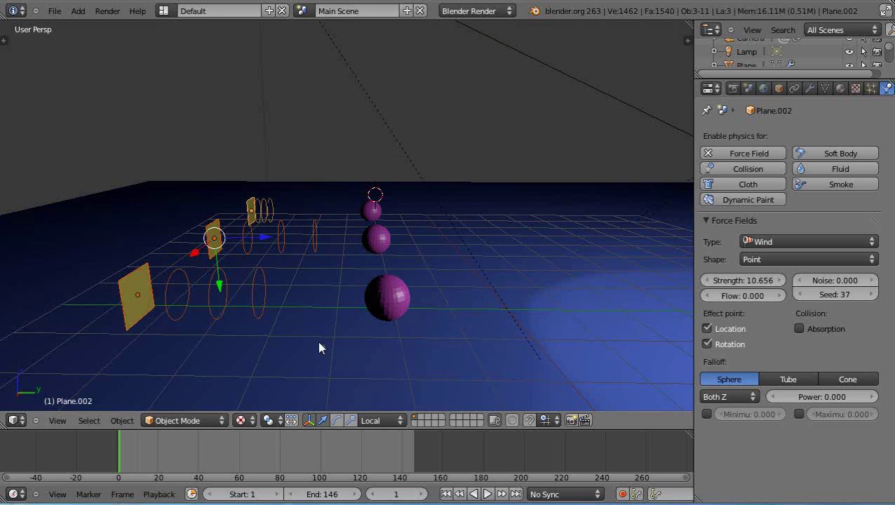
scroll(320, 342, up, 3)
scroll(317, 339, down, 5)
middle_drag(303, 341, 273, 361)
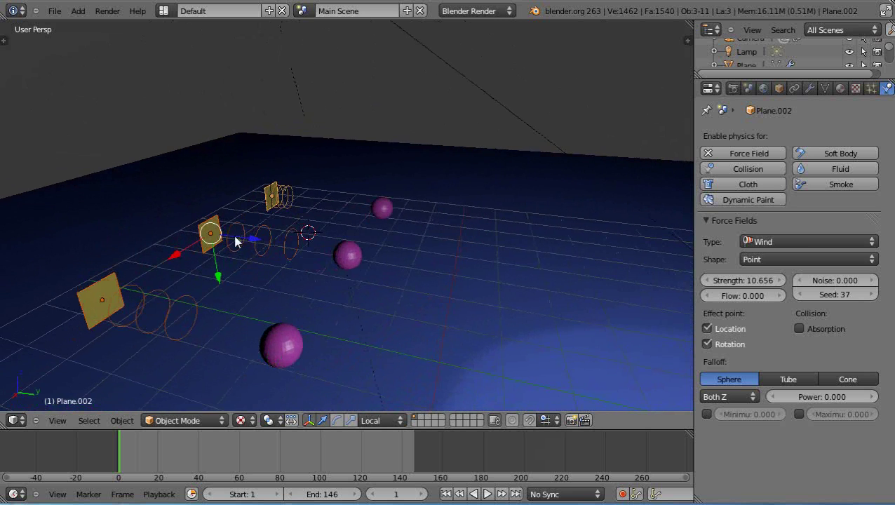
scroll(213, 370, down, 2)
middle_drag(214, 370, 251, 355)
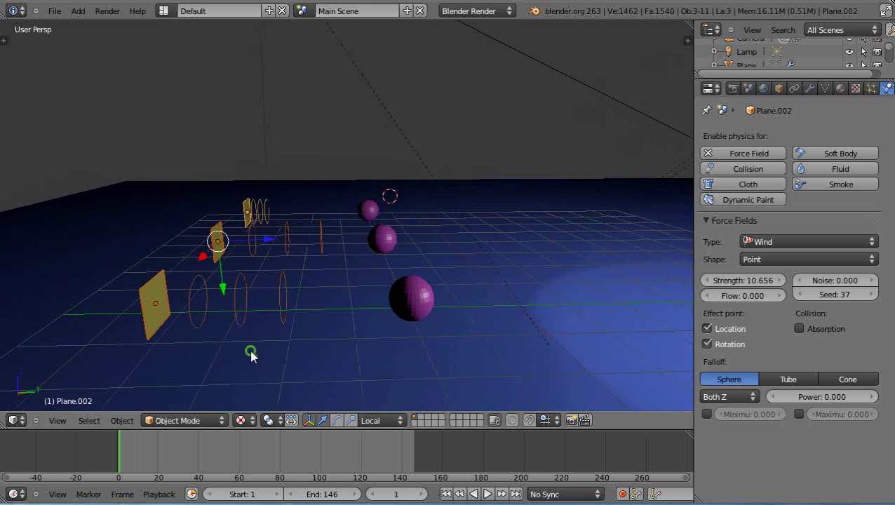
scroll(349, 361, up, 2)
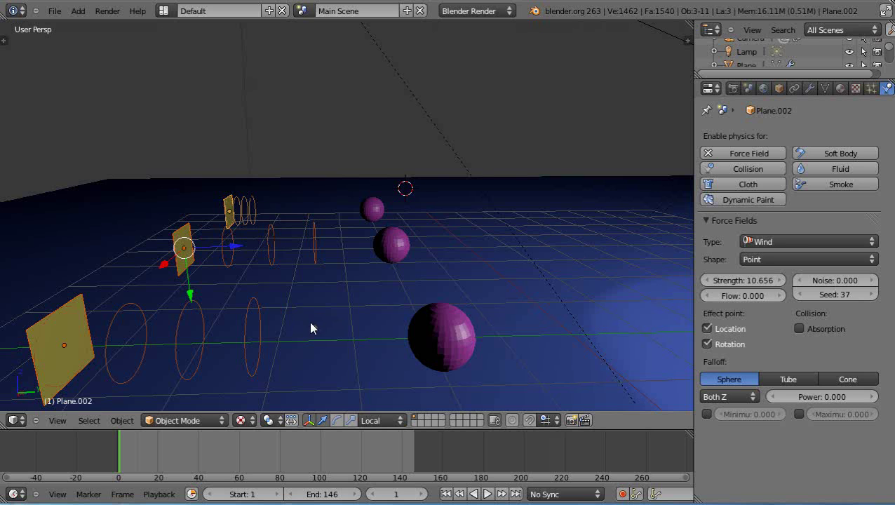
scroll(309, 323, down, 2)
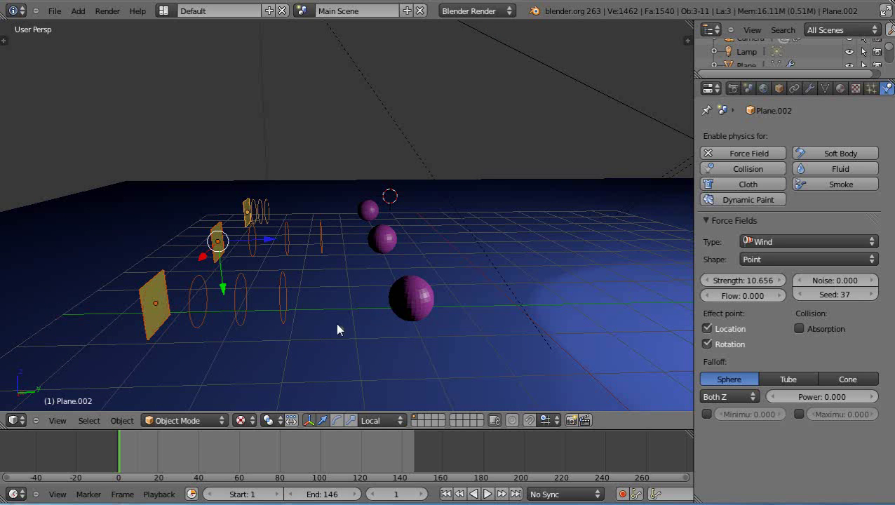
key(alt+a)
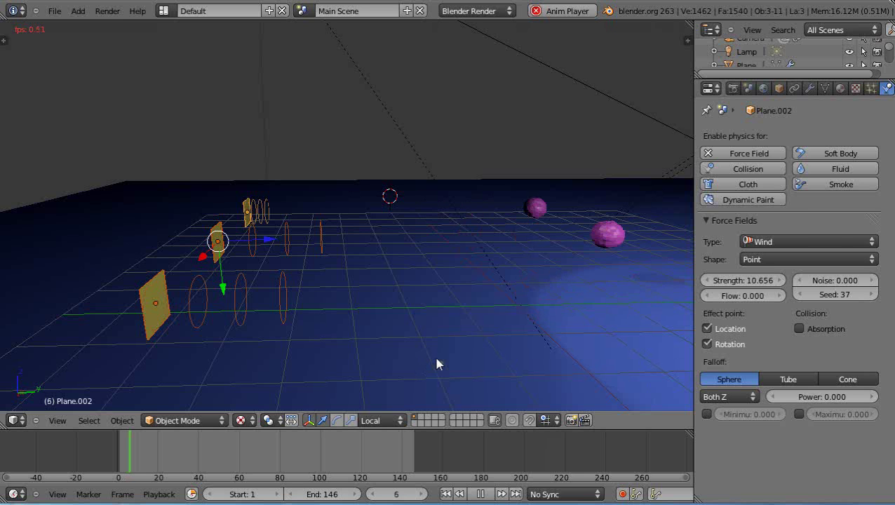
key(Escape)
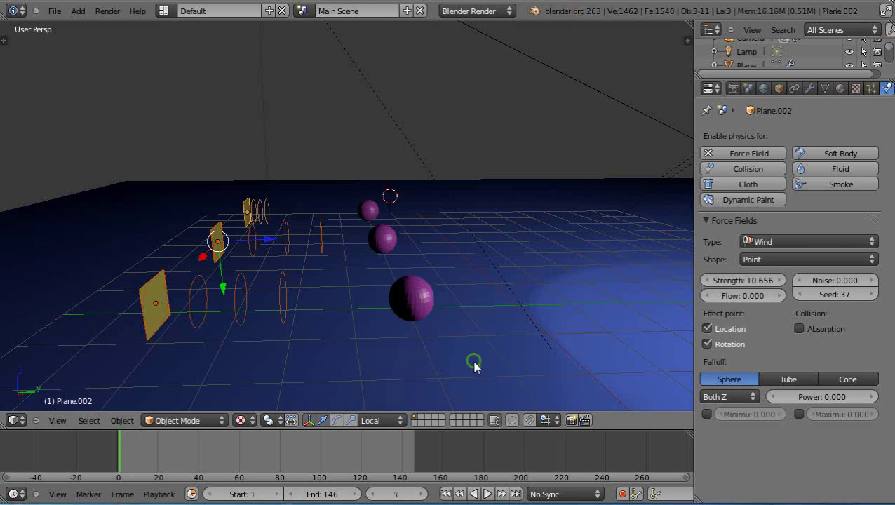
middle_drag(474, 362, 447, 382)
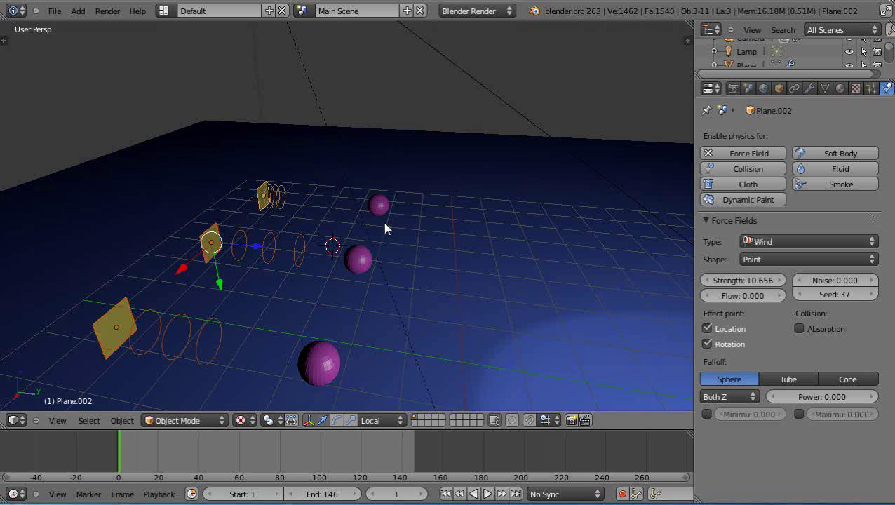
- Move both selected wind planes to another layer
right_click(214, 244)
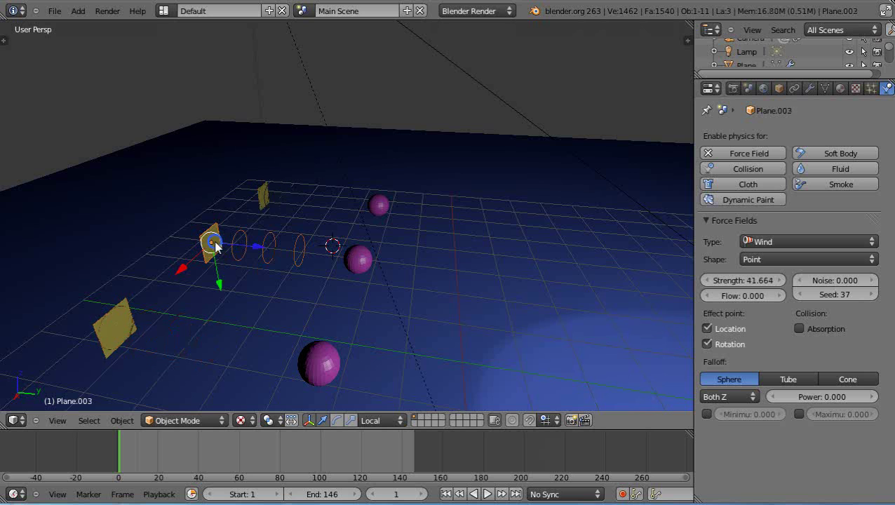
shift+right_click(265, 198)
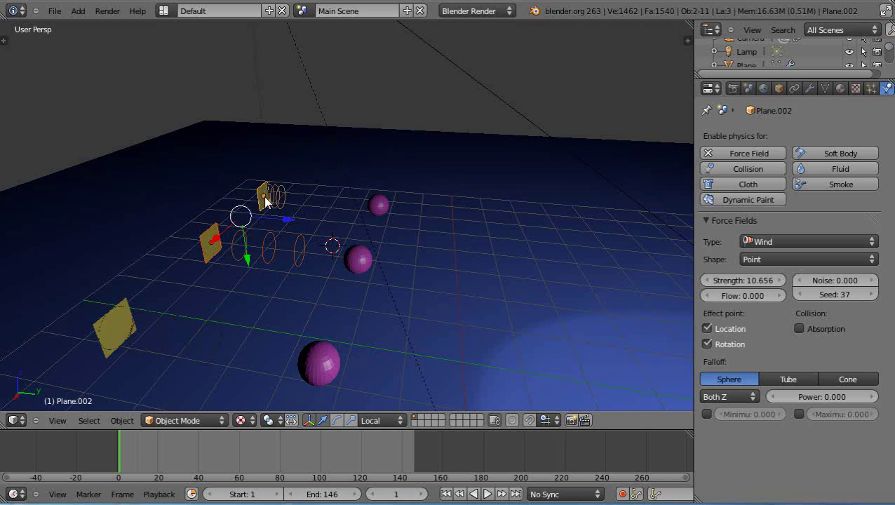
key(m)
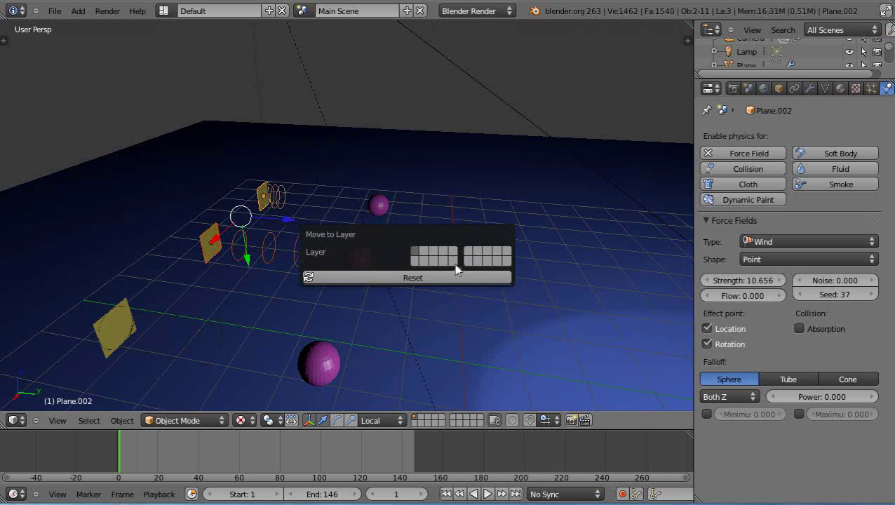
click(421, 251)
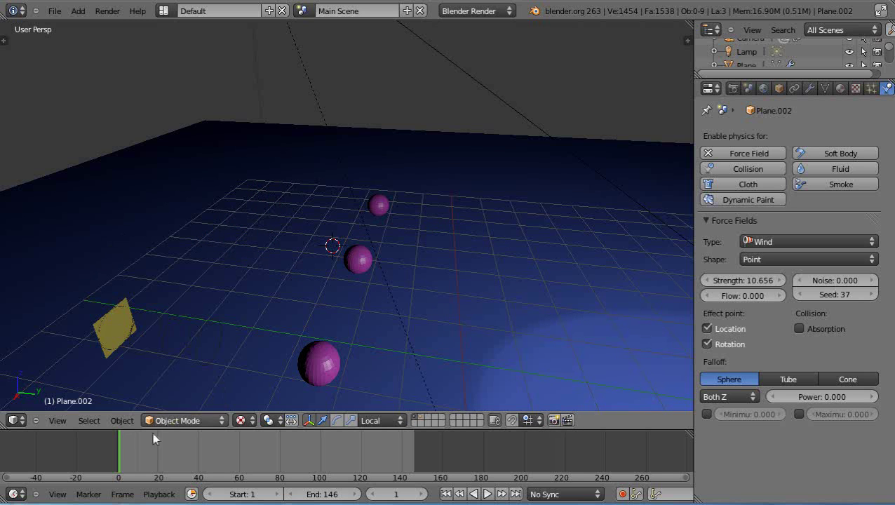
- Play the animation, stop it, and set the timeline back to frame 1
key(alt+a)
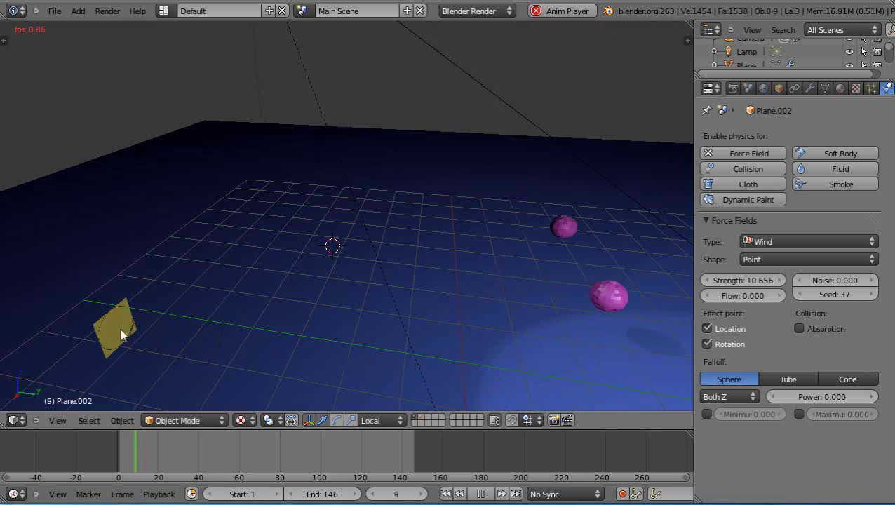
key(Escape)
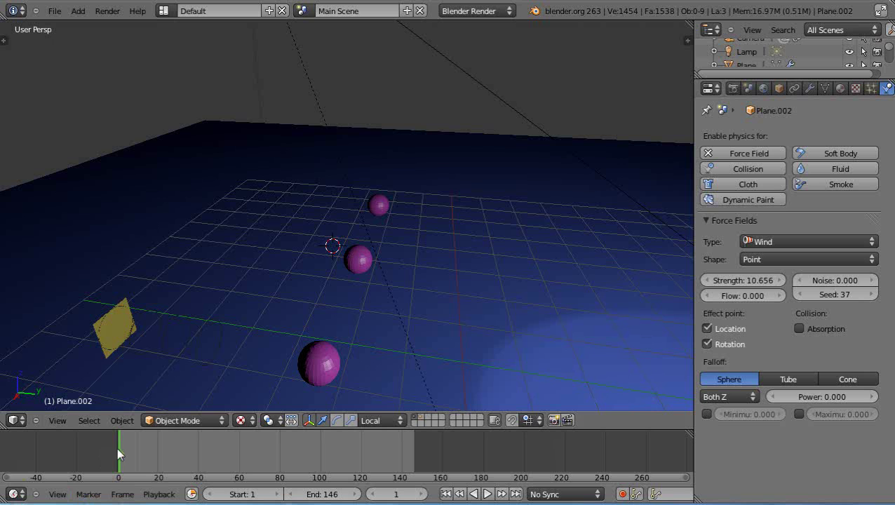
click(118, 452)
key(Right)
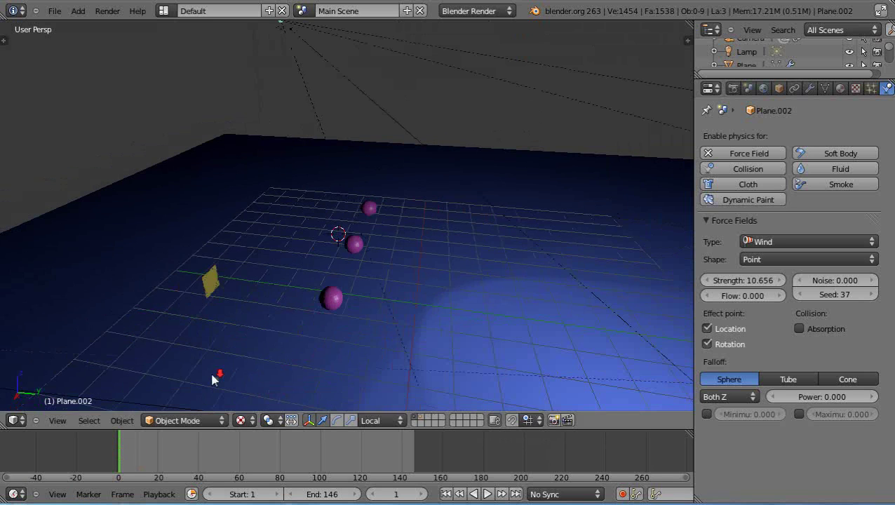
- Move the stronger wind plane, Plane.003, onto its own separate layer
click(419, 419)
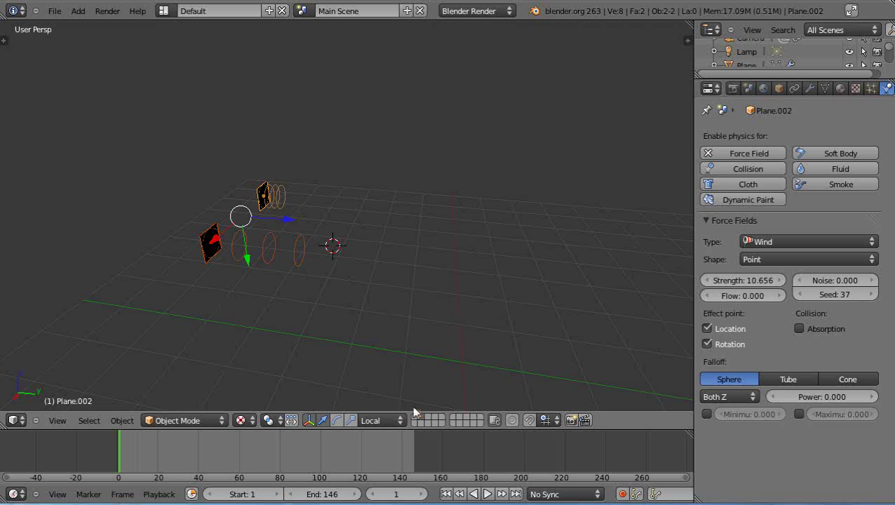
right_click(214, 242)
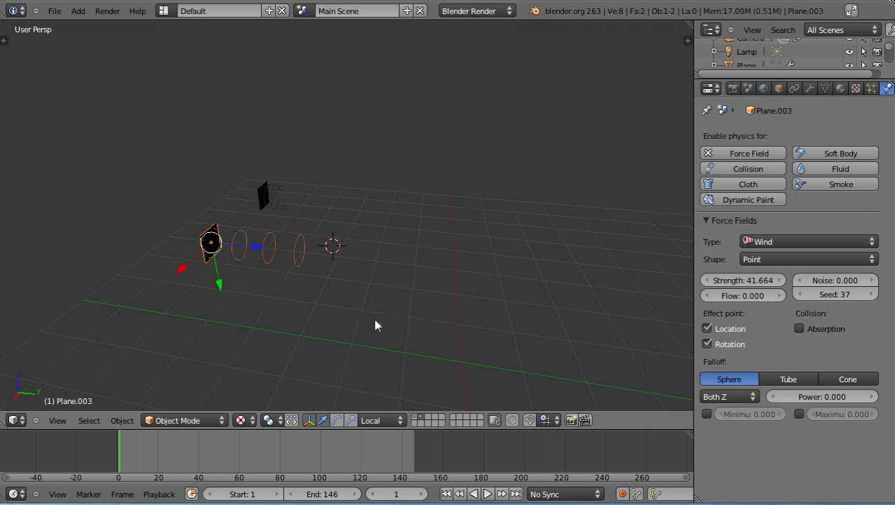
key(m)
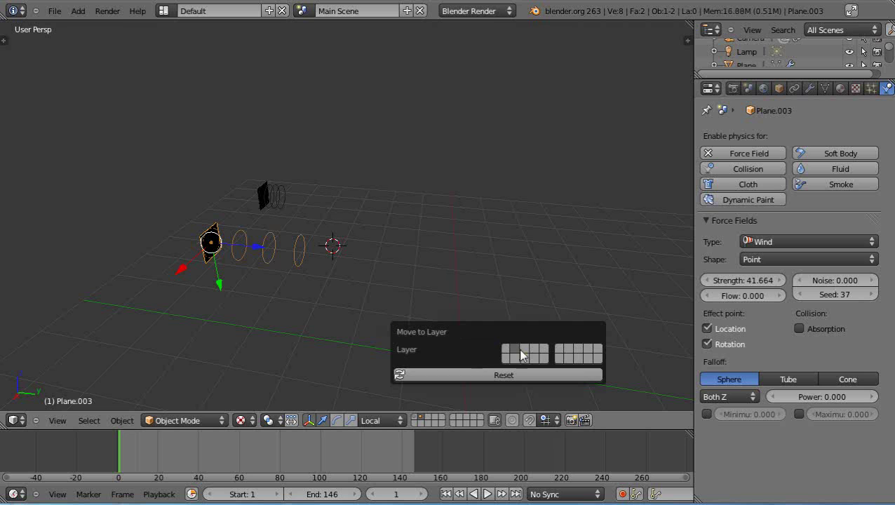
click(524, 352)
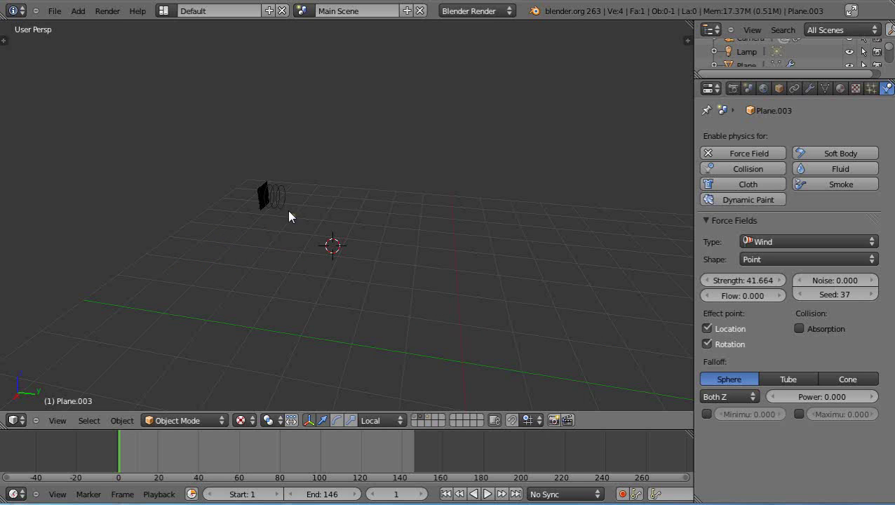
- Check each wind plane's layer, then return to the spheres' layer
click(429, 417)
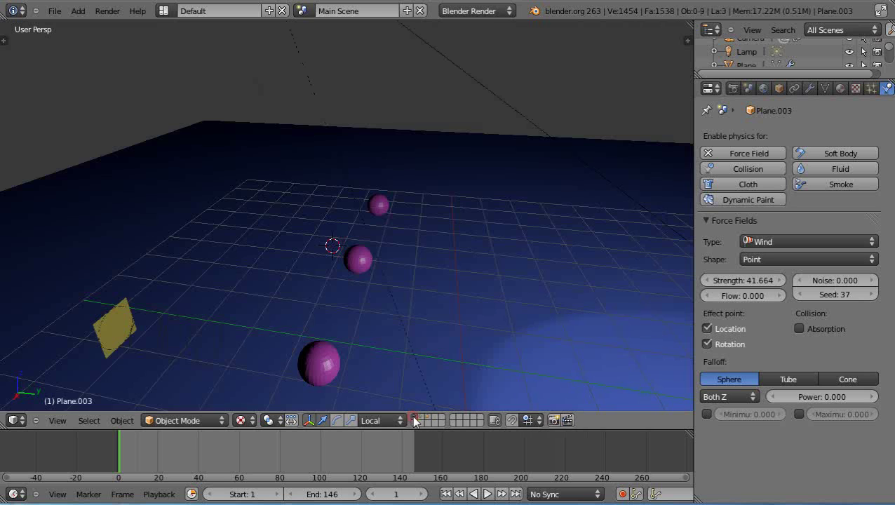
click(413, 417)
click(428, 416)
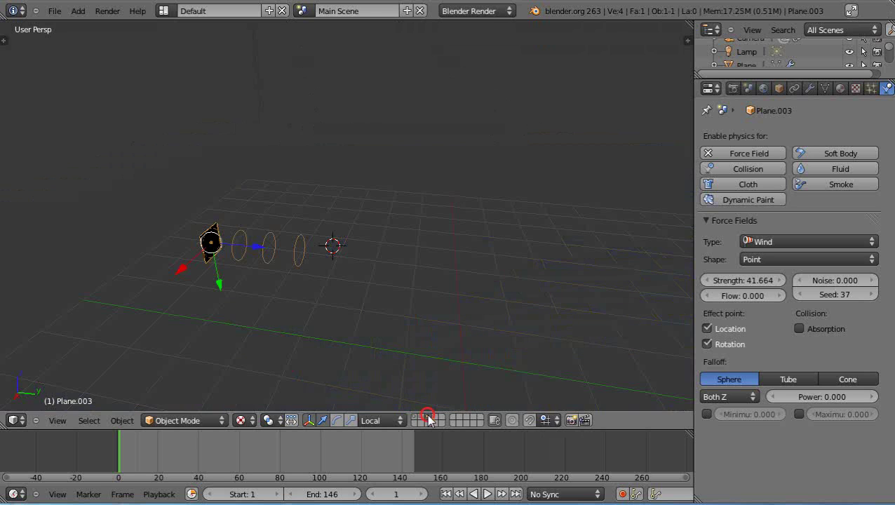
click(421, 415)
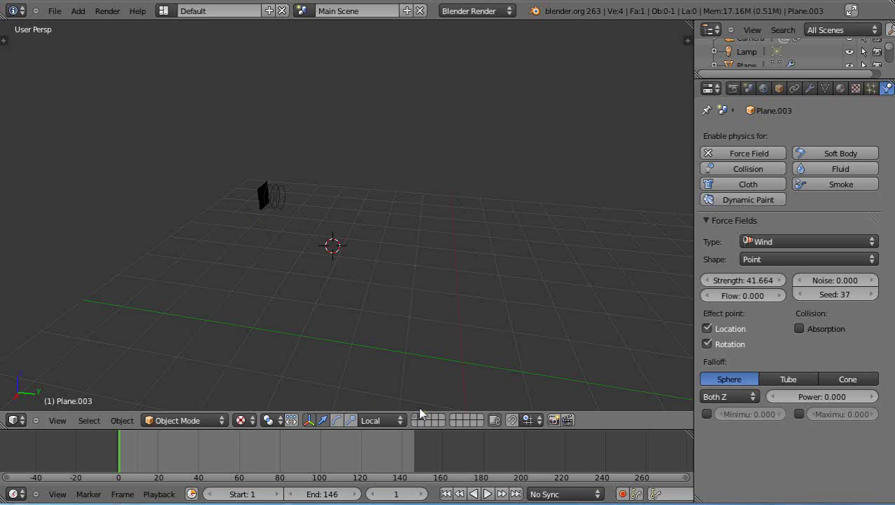
click(416, 420)
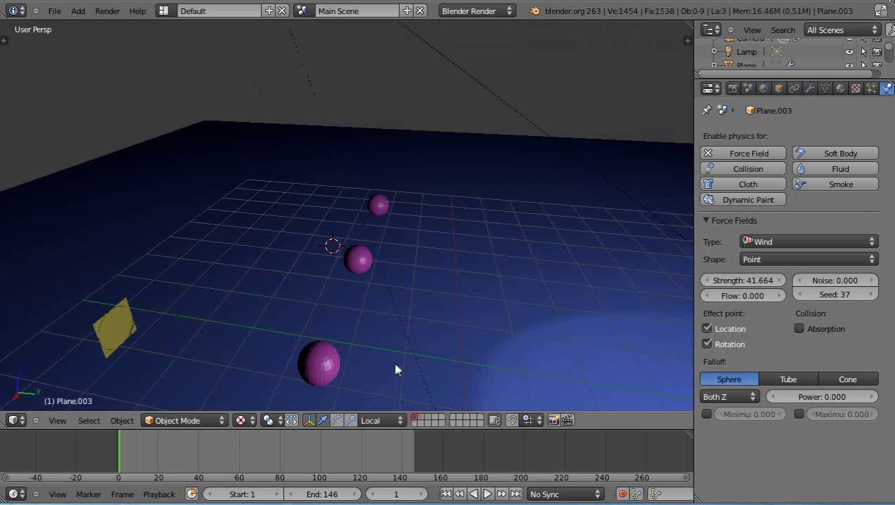
- Move the top sphere to the weaker plane's layer and the middle sphere to the stronger plane's layer
right_click(378, 208)
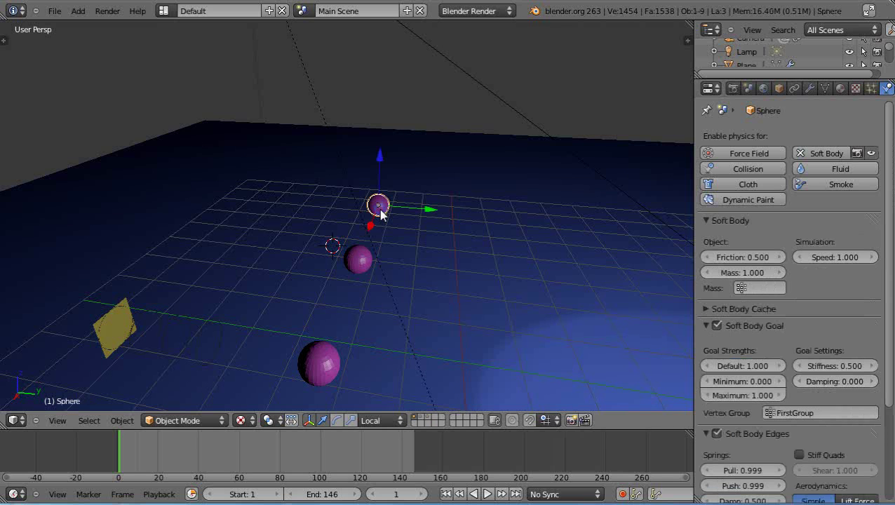
key(m)
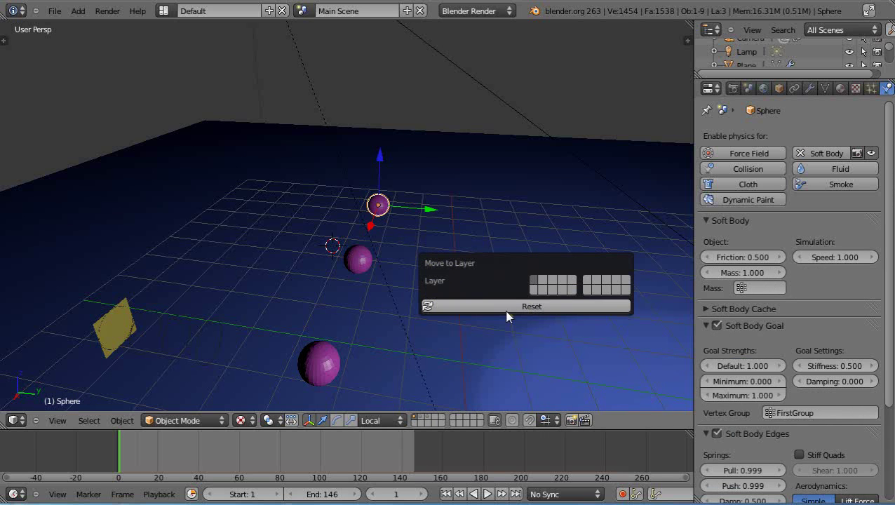
click(544, 281)
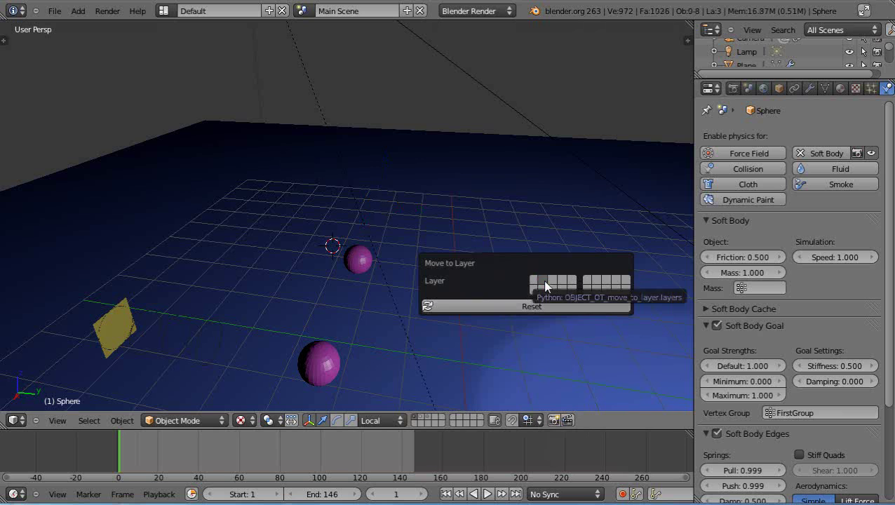
right_click(360, 270)
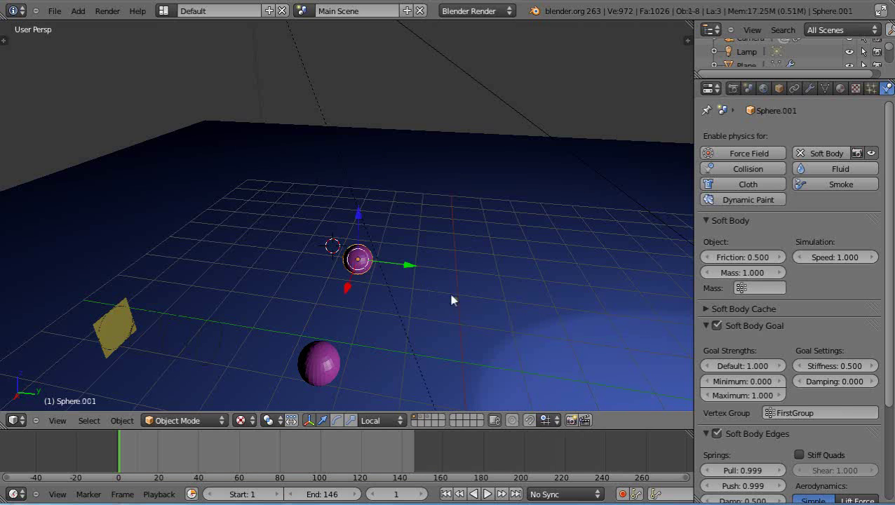
key(m)
click(581, 321)
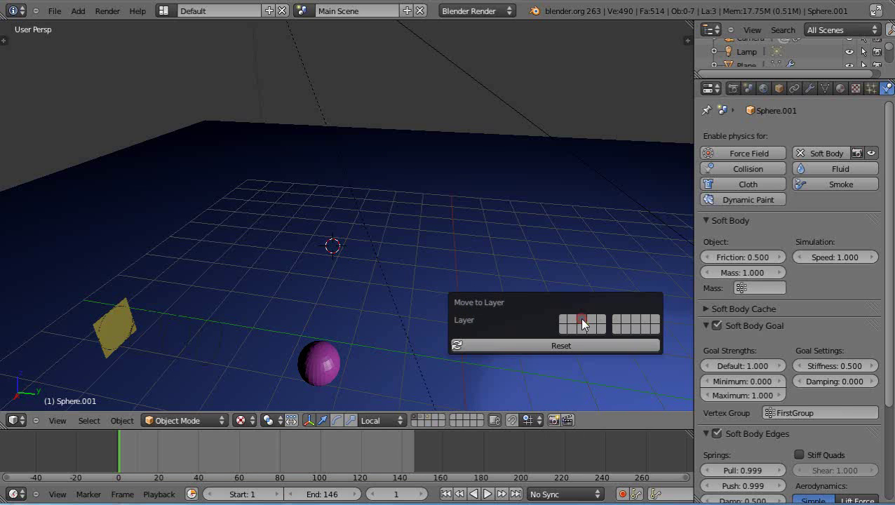
- Check each layer, then show all three sphere layers together
click(420, 417)
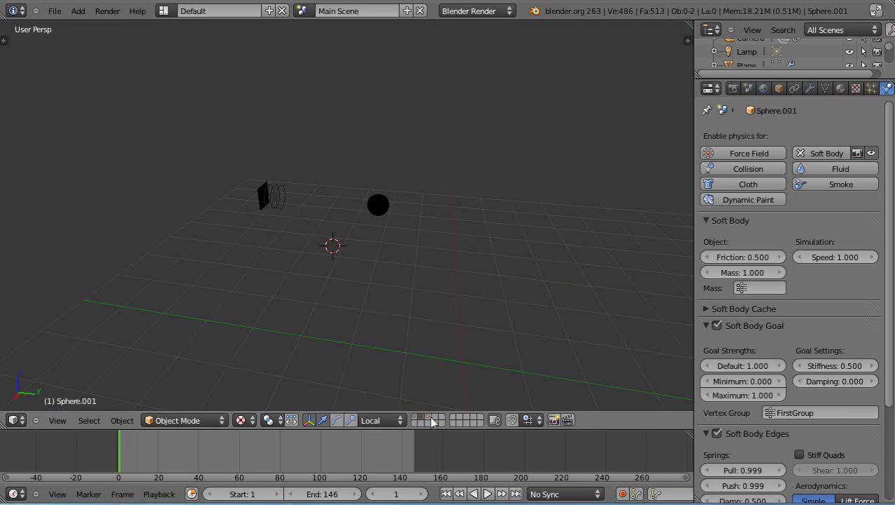
click(428, 418)
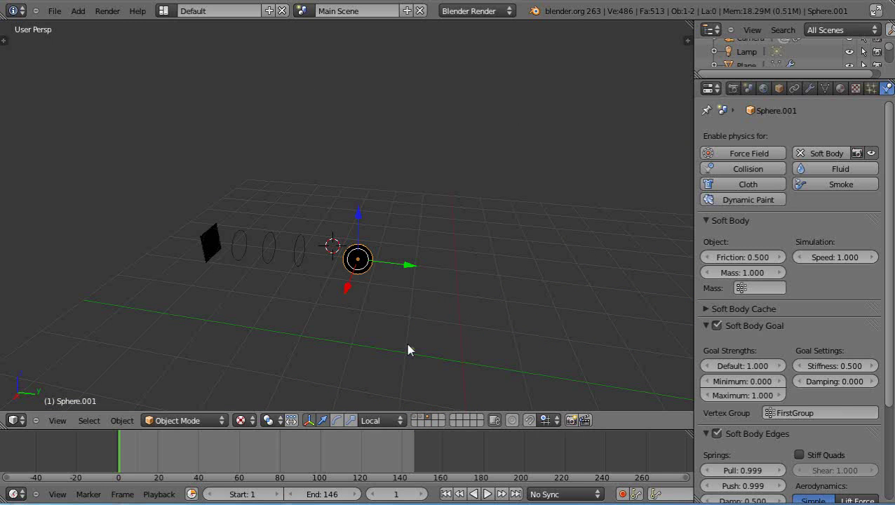
click(417, 418)
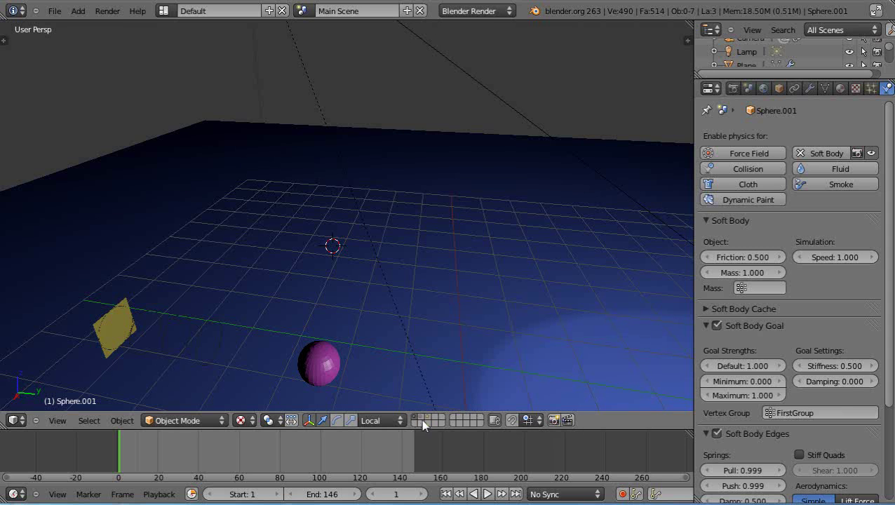
shift+click(421, 419)
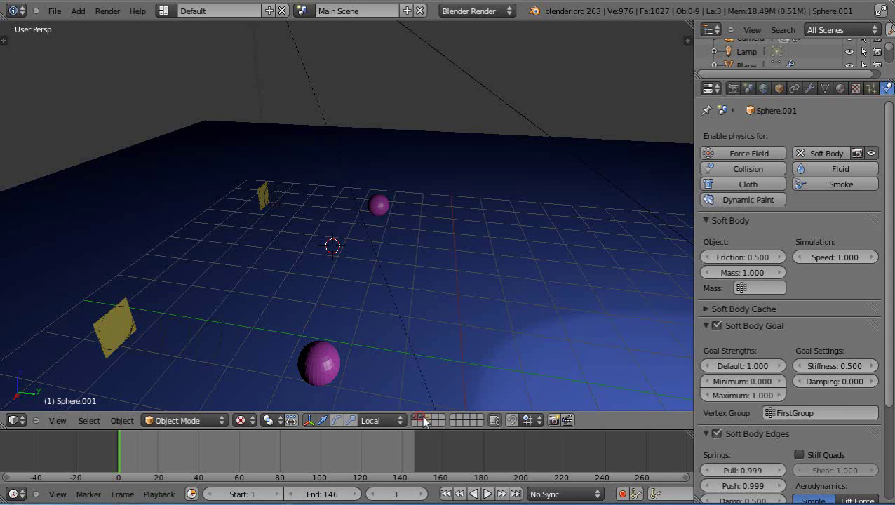
shift+click(426, 415)
- Tilt the view to look down more steeply and play the wind simulation on all three spheres
middle_drag(391, 341, 387, 371)
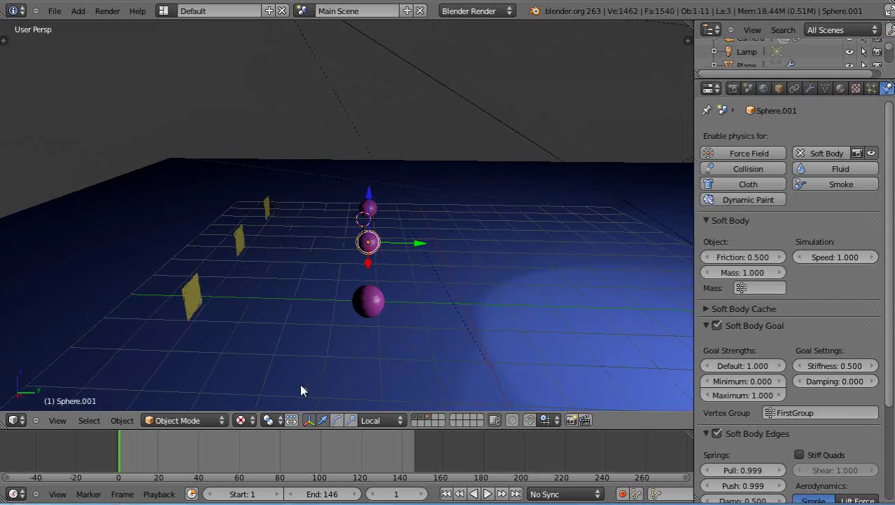
key(alt+a)
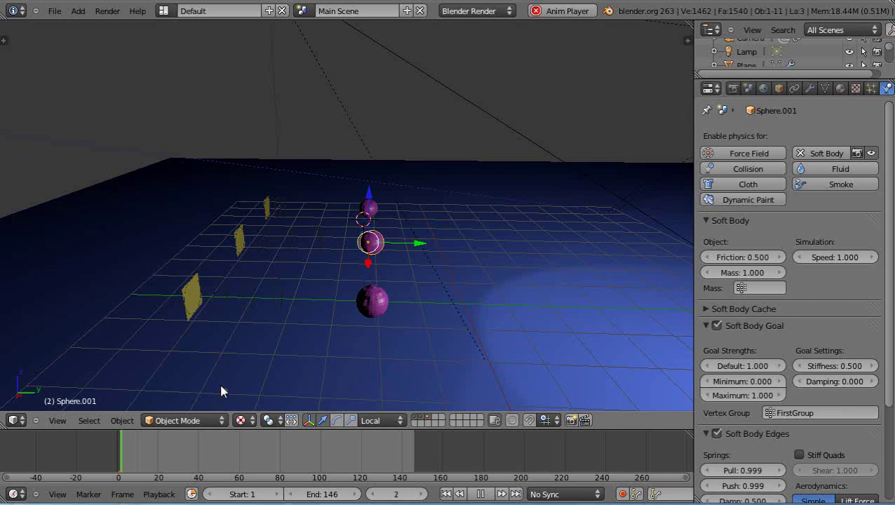